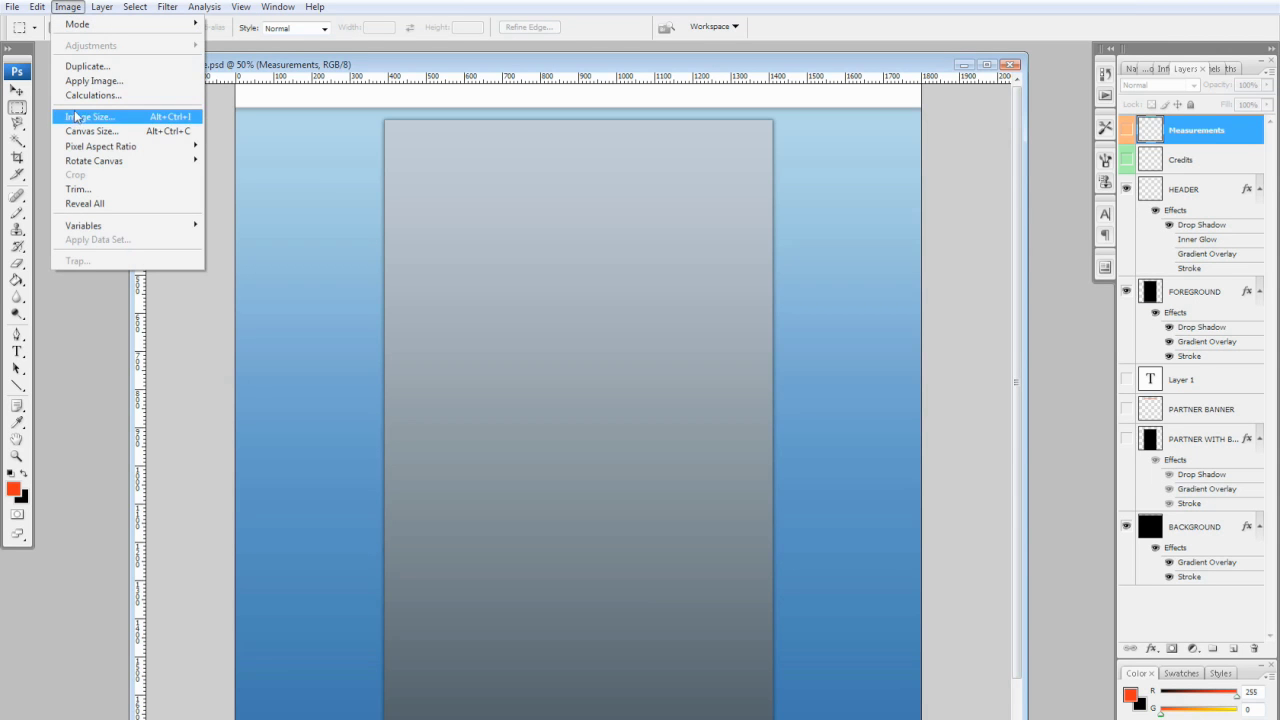
# Step: Check the image's pixel width and height in Image Size without changing anything
pyautogui.click(73, 111)
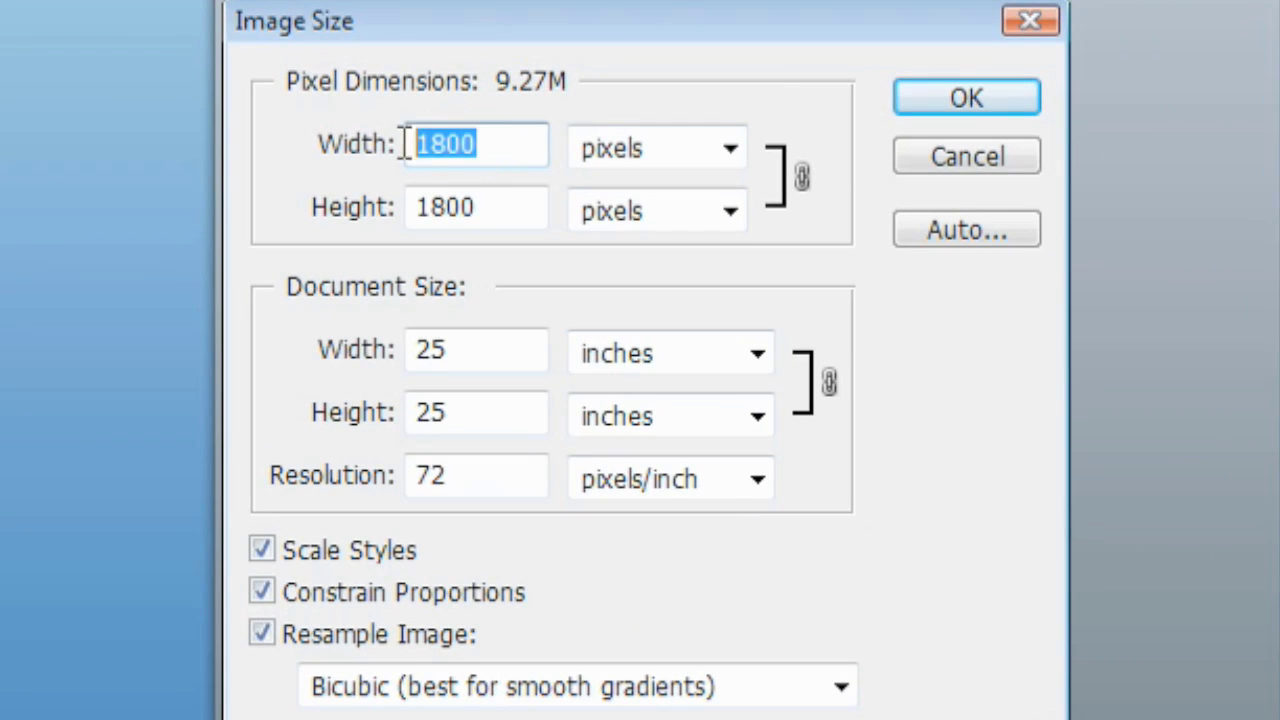
pyautogui.moveTo(503, 206); pyautogui.dragTo(380, 222)
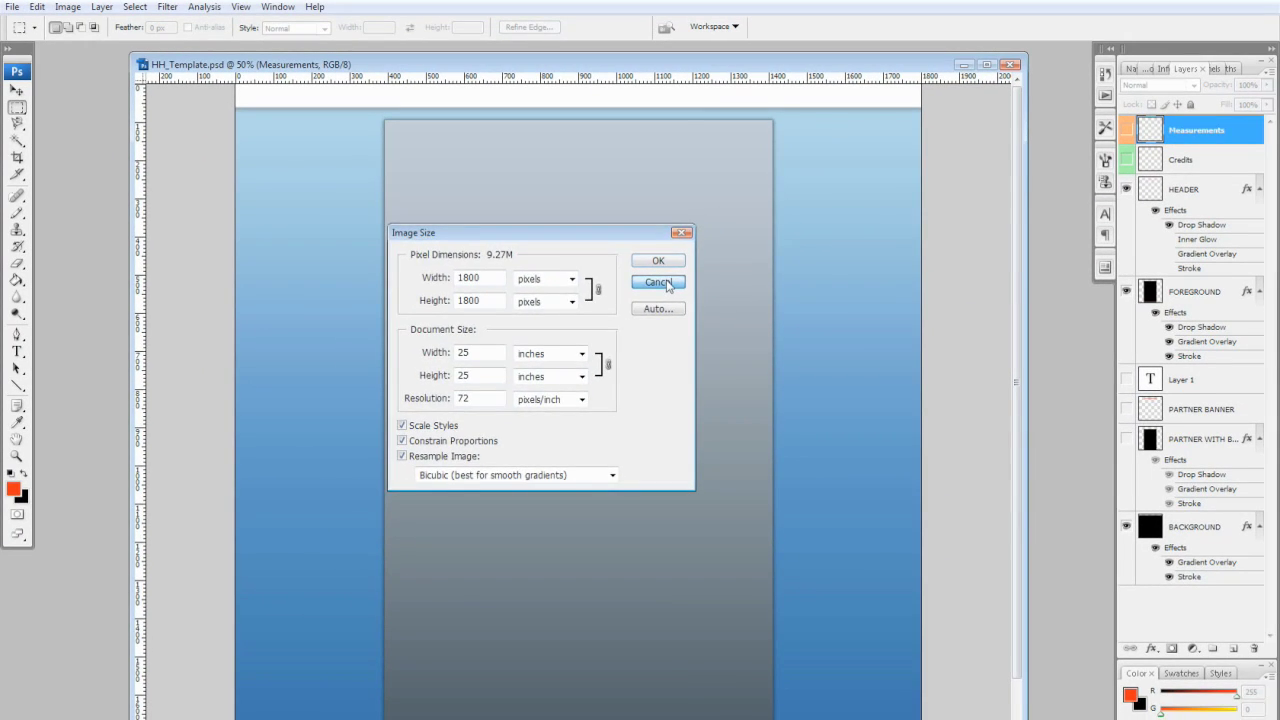
pyautogui.click(660, 283)
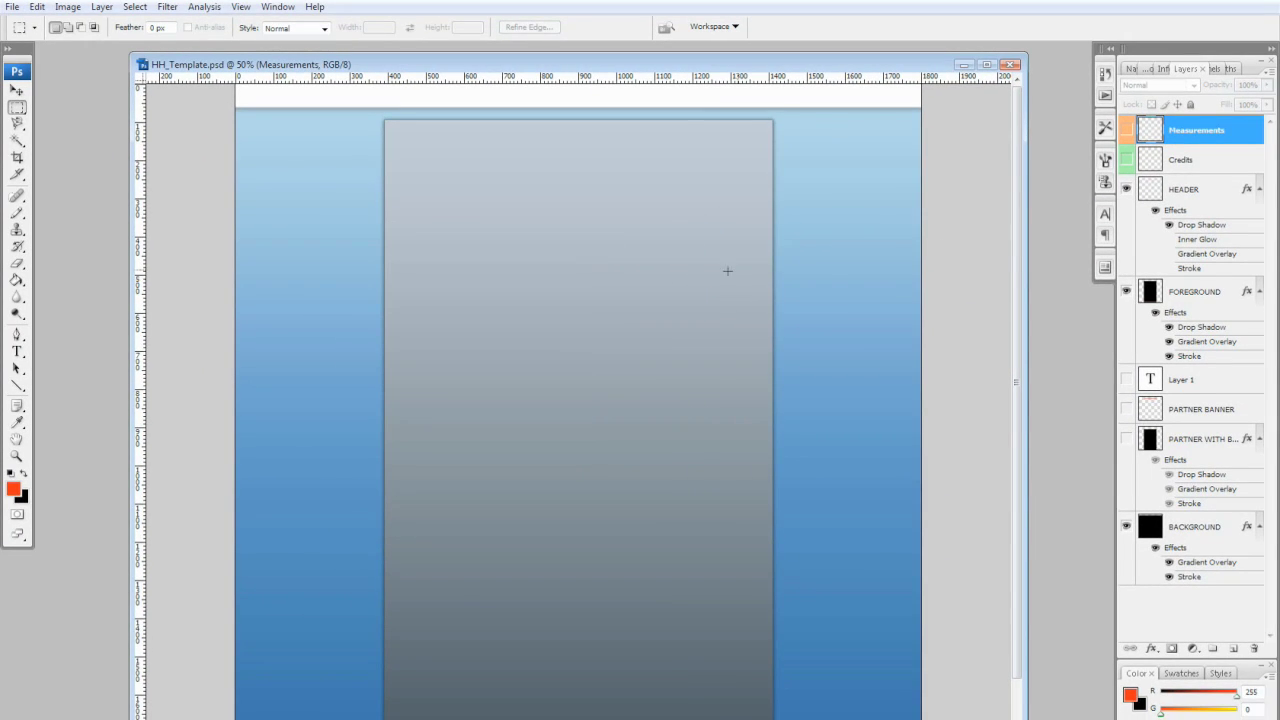
# Step: Briefly toggle HEADER, FOREGROUND and BACKGROUND layer visibility to point them out
pyautogui.click(1126, 190)
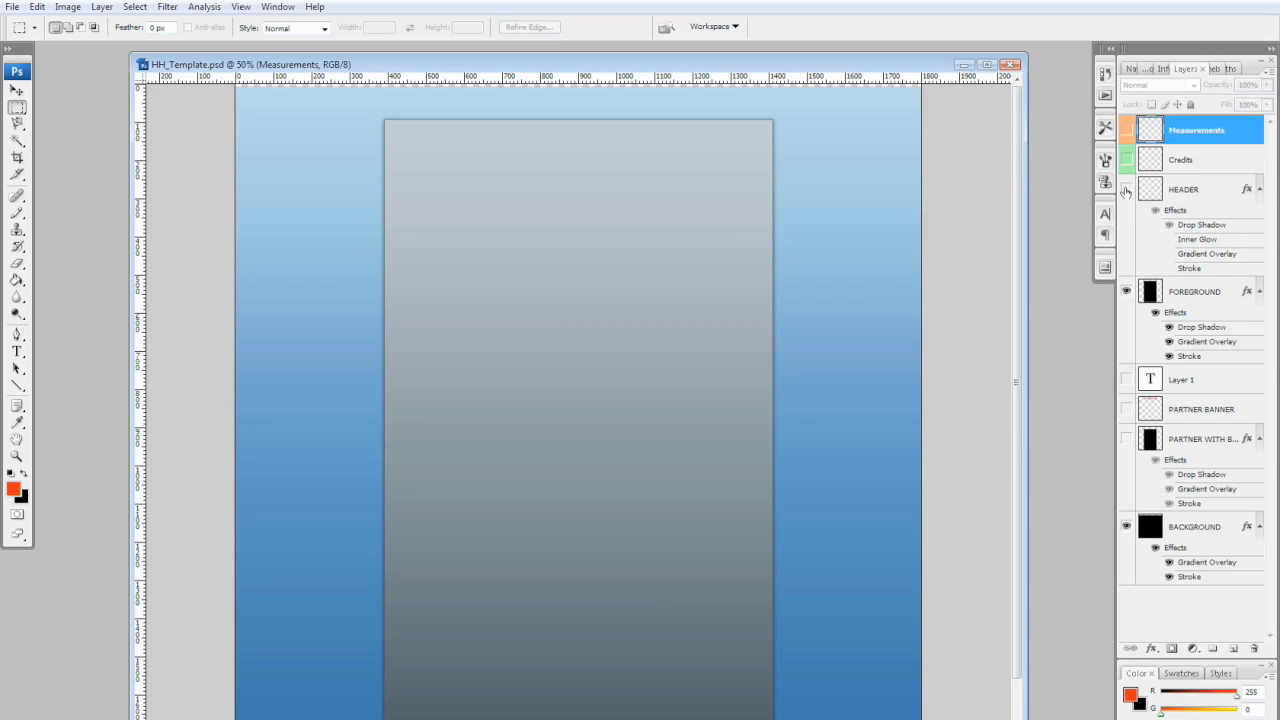
pyautogui.click(1126, 291)
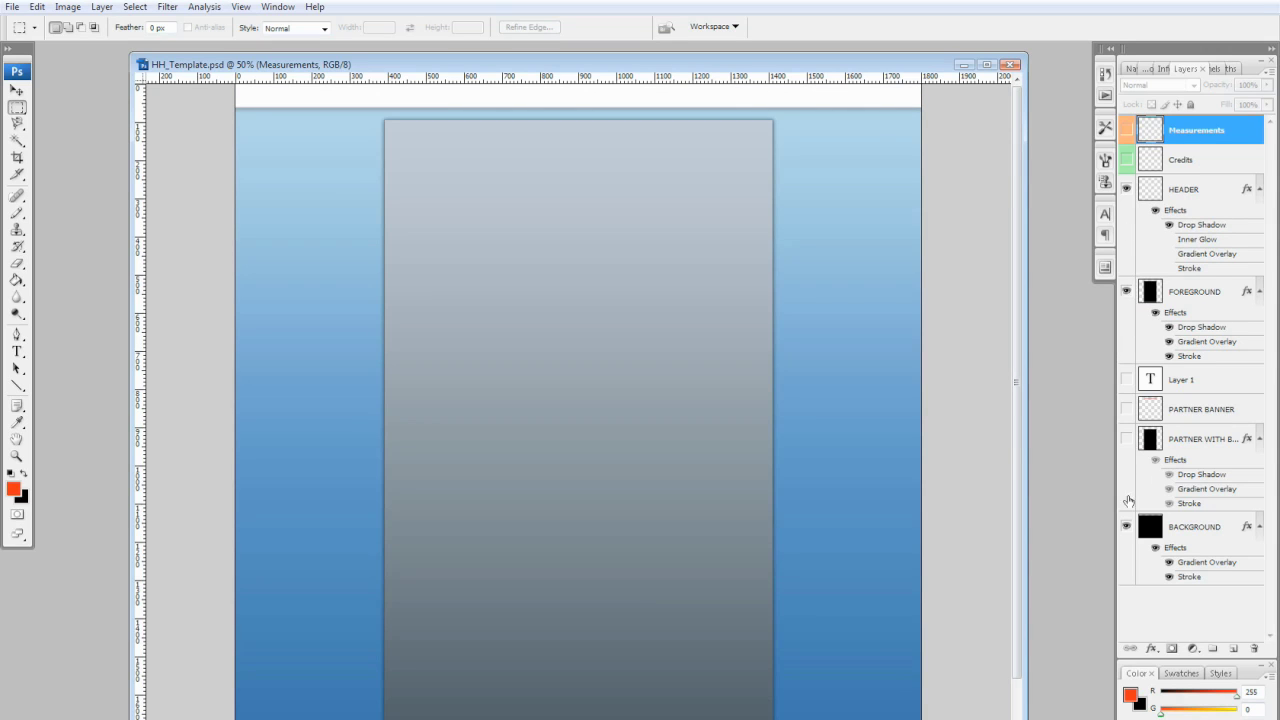
pyautogui.click(1126, 527)
# Step: Give FOREGROUND a 1 px Outside stroke and open its gradient overlay's gradient for editing
pyautogui.rightClick(1192, 293)
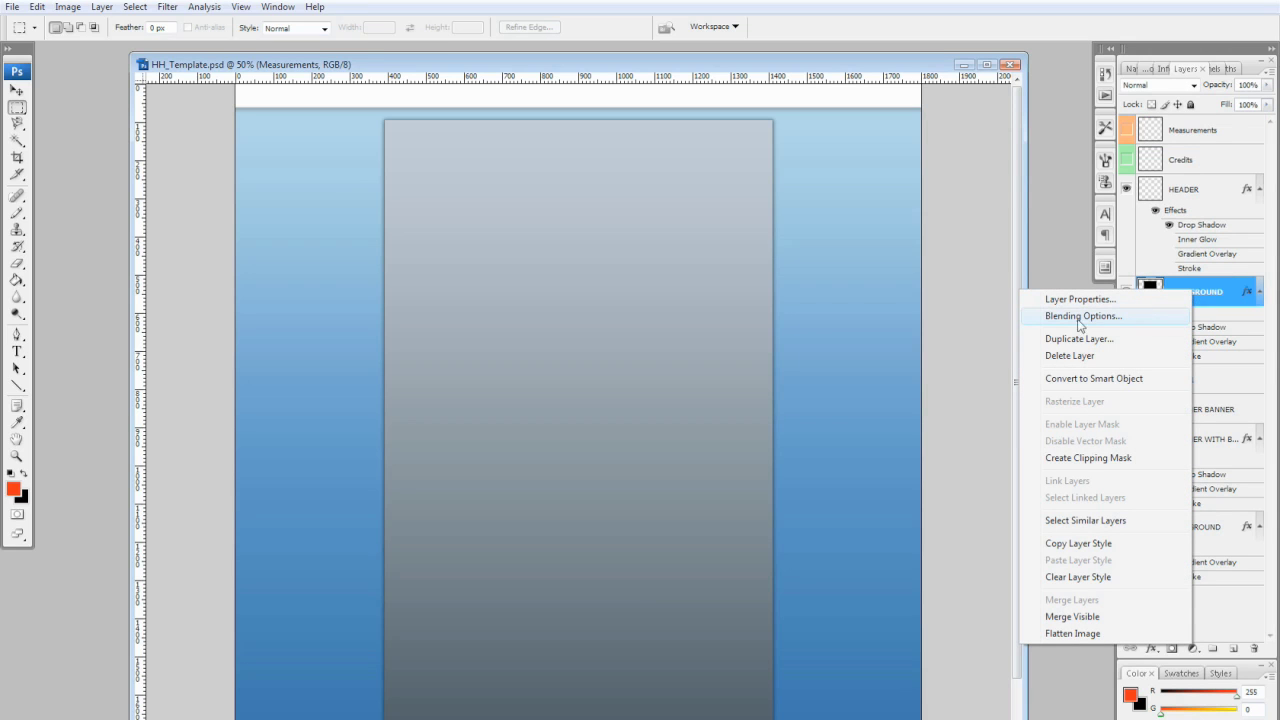
pyautogui.click(1116, 320)
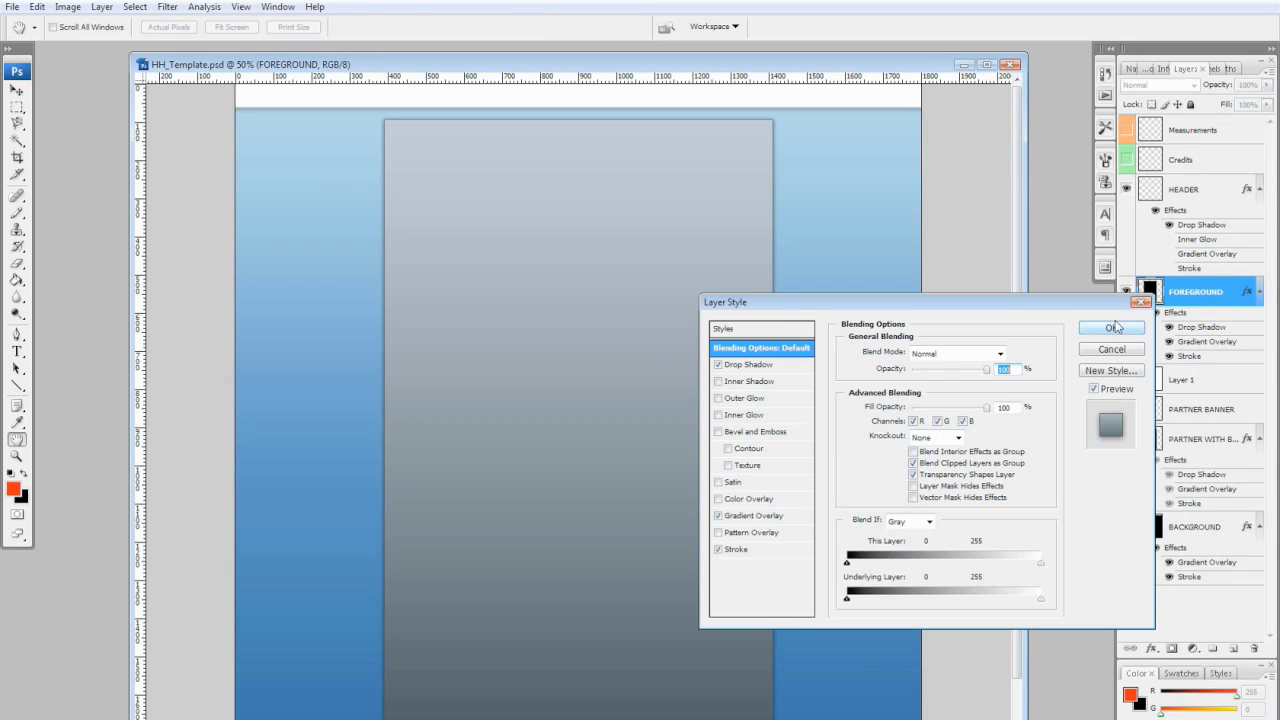
pyautogui.moveTo(890, 305); pyautogui.dragTo(641, 232)
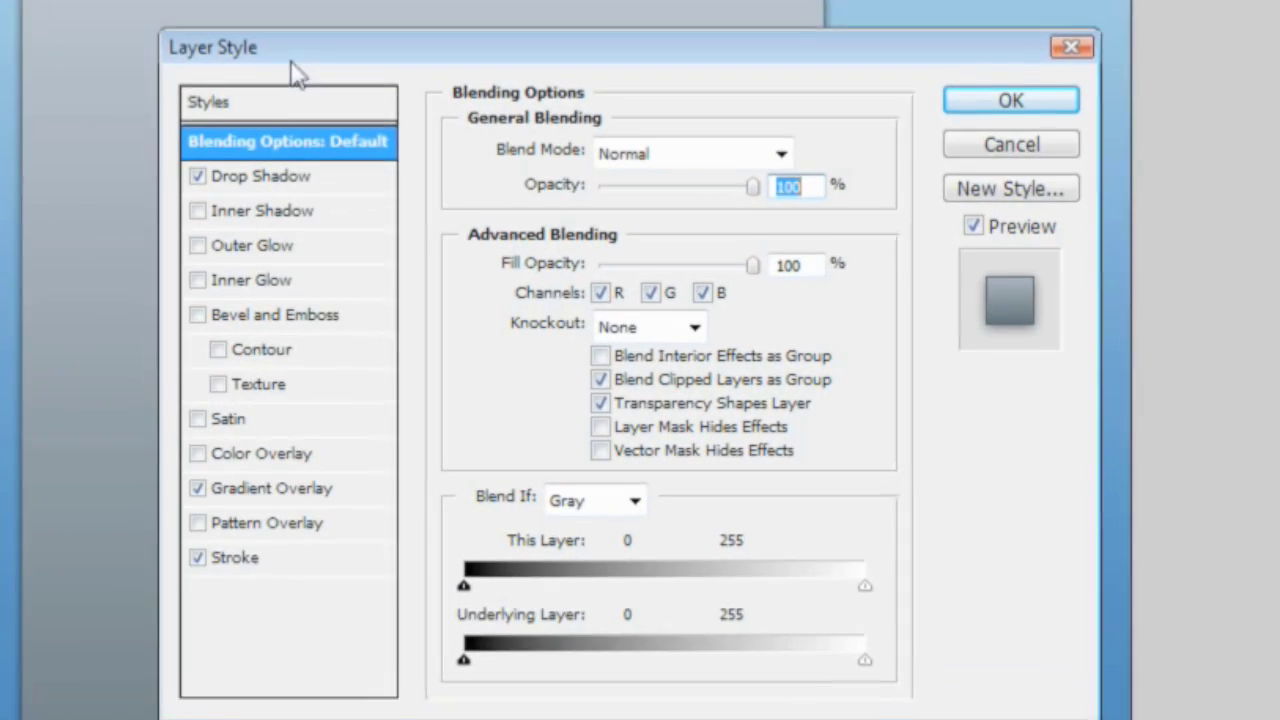
pyautogui.click(491, 475)
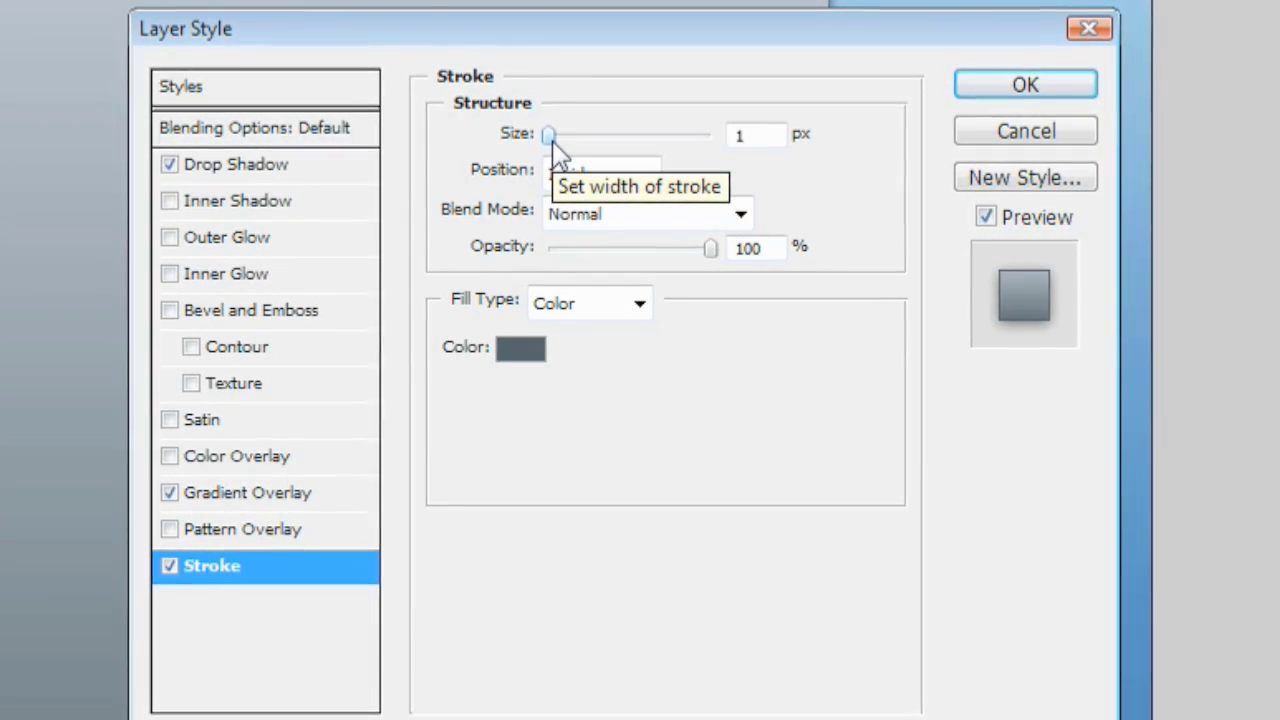
pyautogui.moveTo(552, 136); pyautogui.dragTo(552, 146)
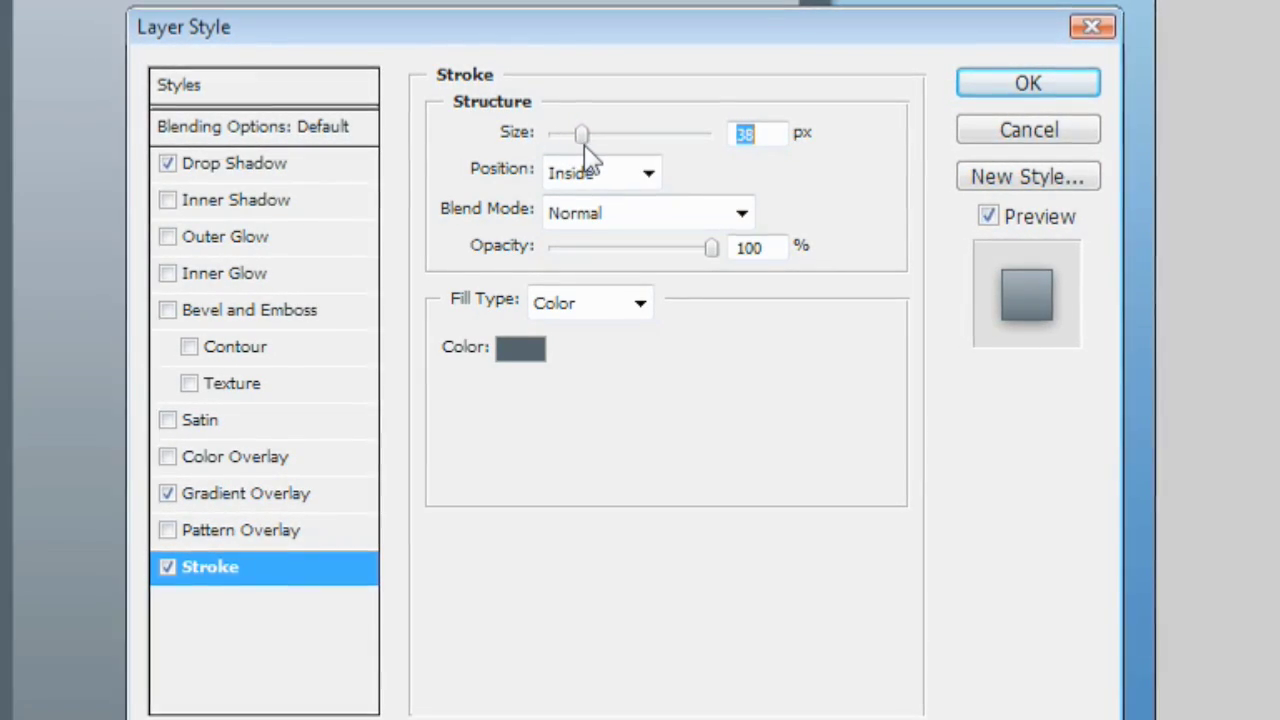
pyautogui.click(572, 175)
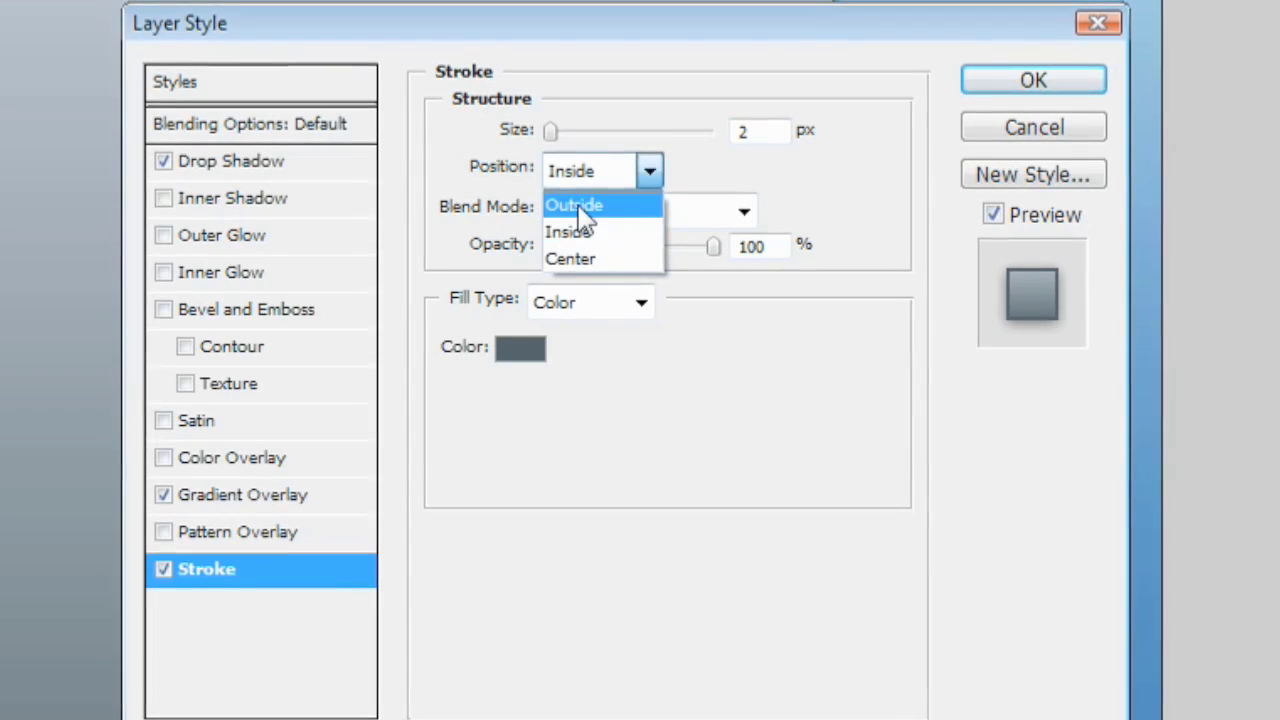
pyautogui.click(586, 203)
pyautogui.moveTo(553, 133)
pyautogui.mouseDown()
pyautogui.moveTo(570, 148)
pyautogui.moveTo(551, 153)
pyautogui.mouseUp()
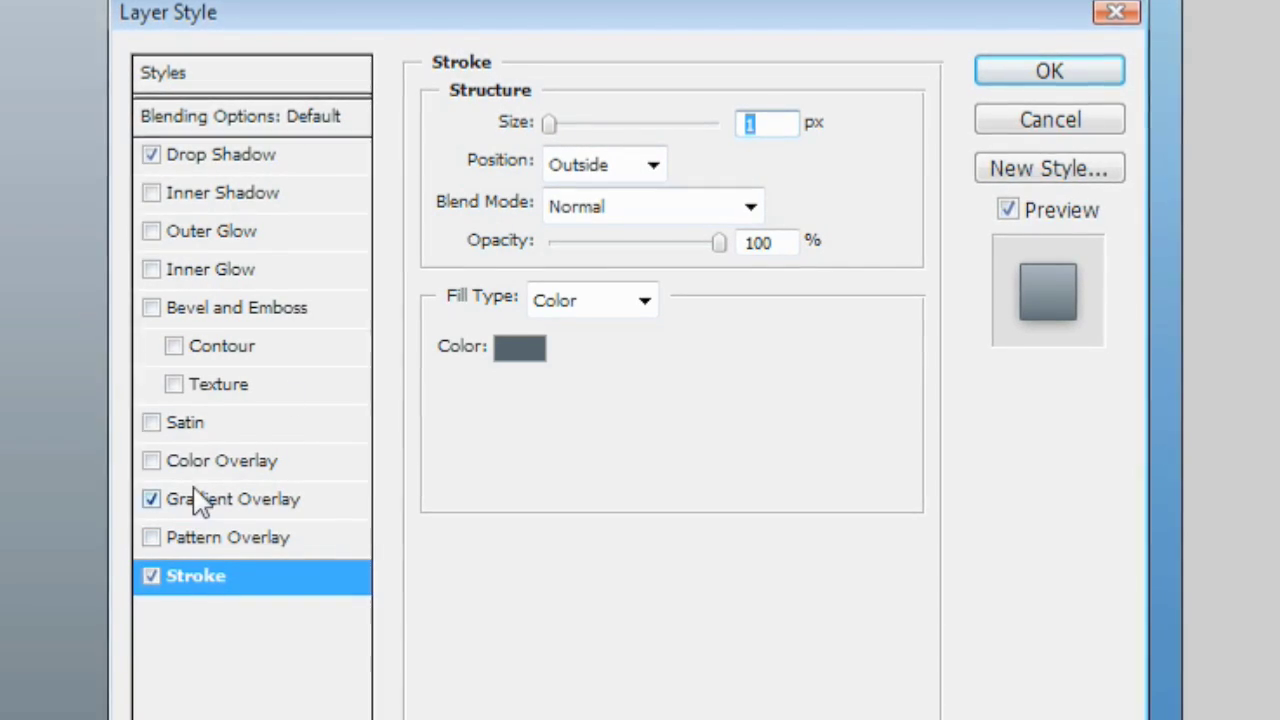
pyautogui.click(238, 498)
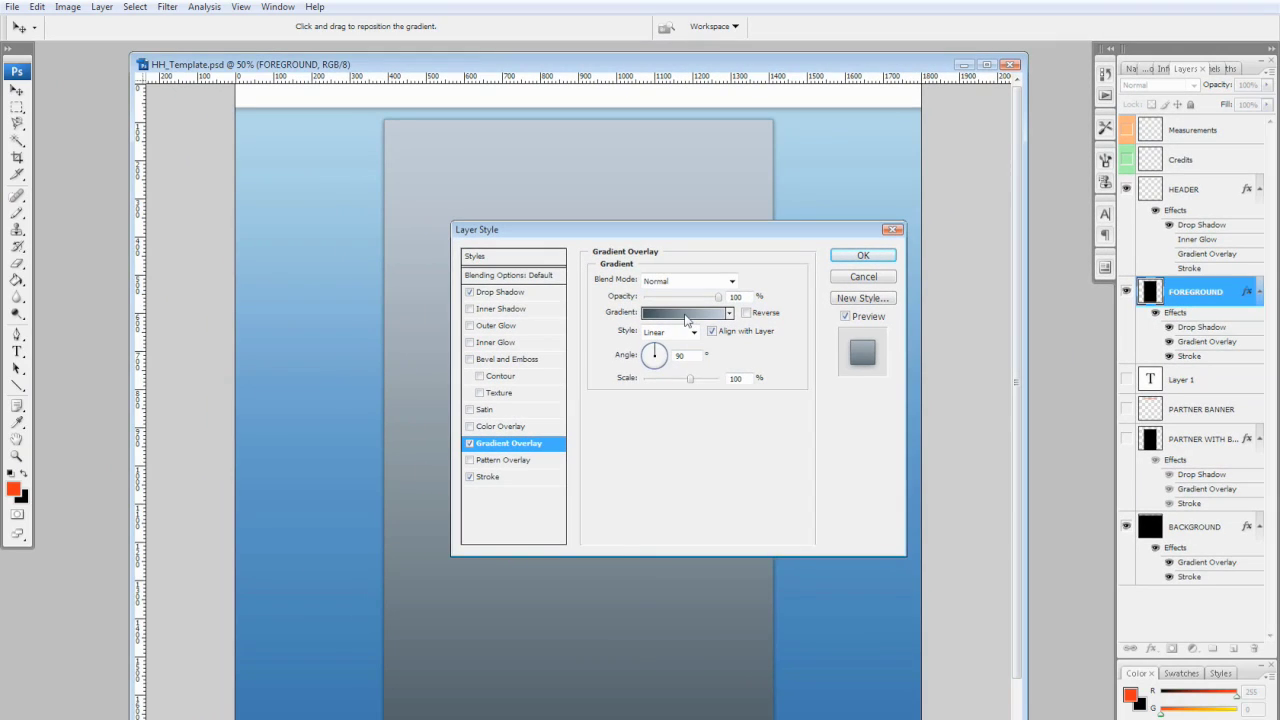
pyautogui.click(686, 318)
pyautogui.moveTo(750, 395); pyautogui.dragTo(915, 221)
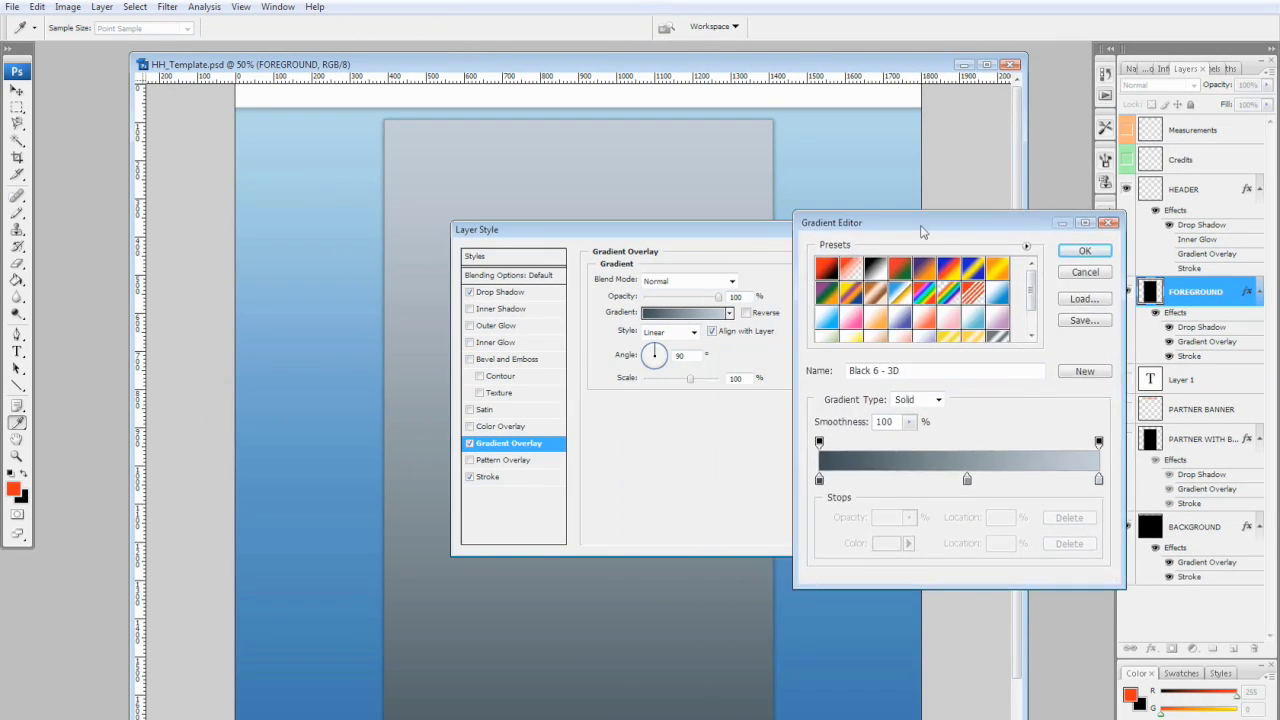
pyautogui.moveTo(1024, 300); pyautogui.dragTo(1024, 320)
pyautogui.click(998, 298)
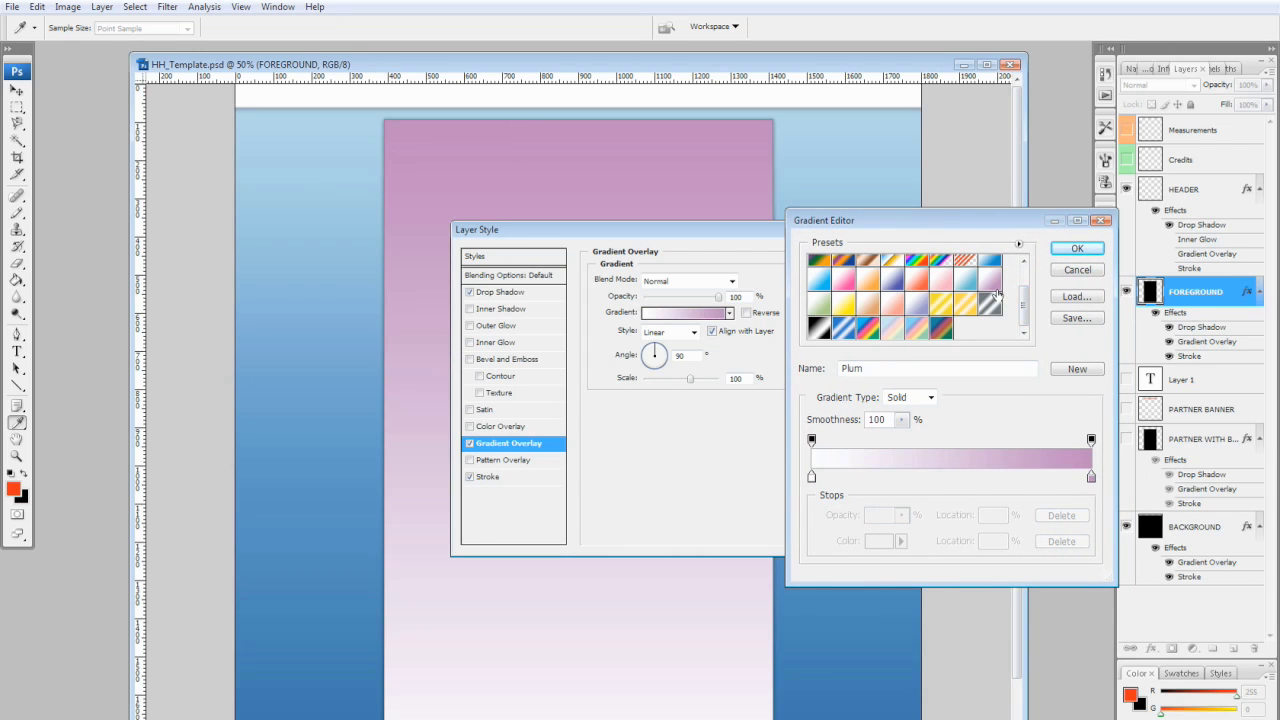
pyautogui.click(940, 285)
pyautogui.click(892, 283)
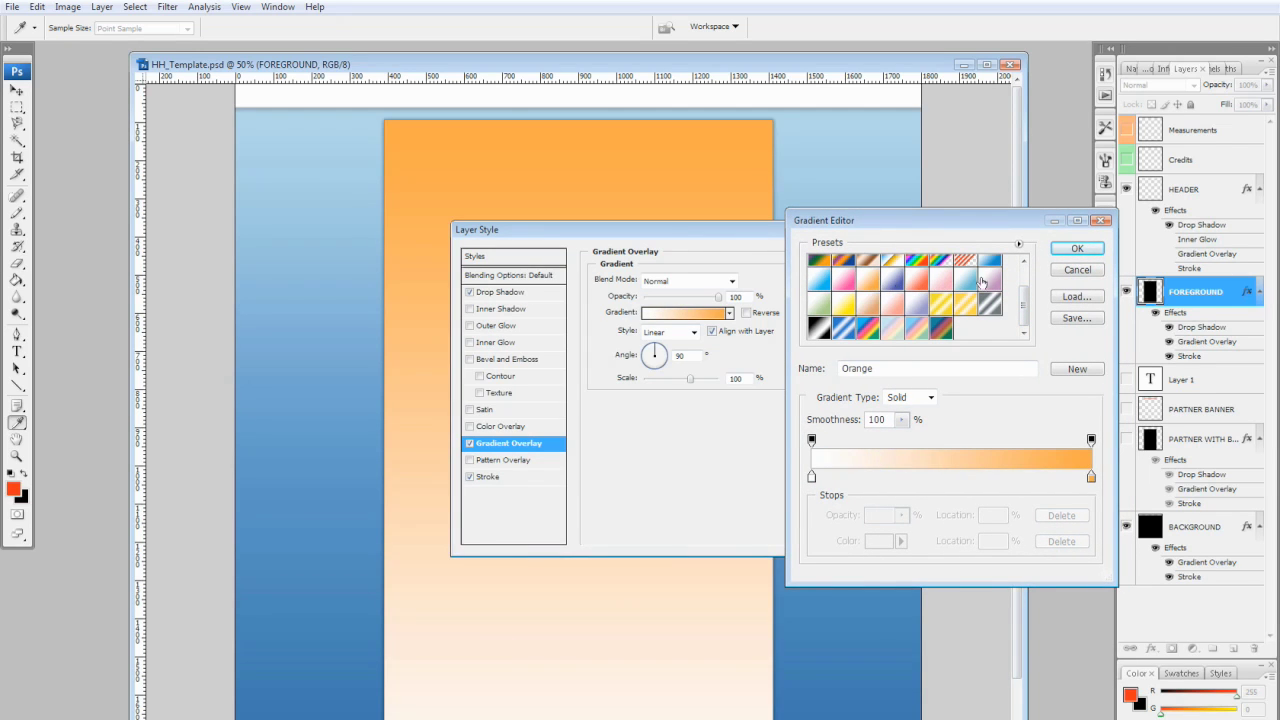
pyautogui.click(1086, 274)
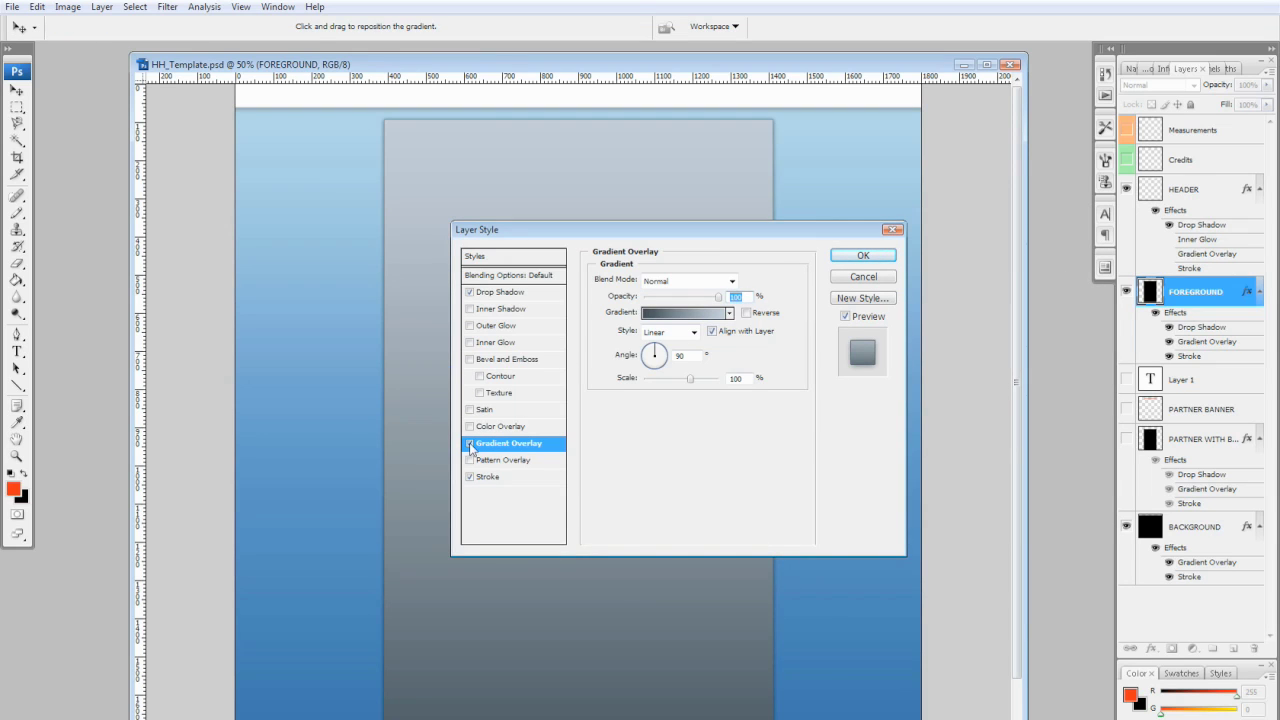
pyautogui.click(469, 445)
# Step: Turn on Color Overlay for FOREGROUND and try dark and lighter blue colours
pyautogui.click(469, 426)
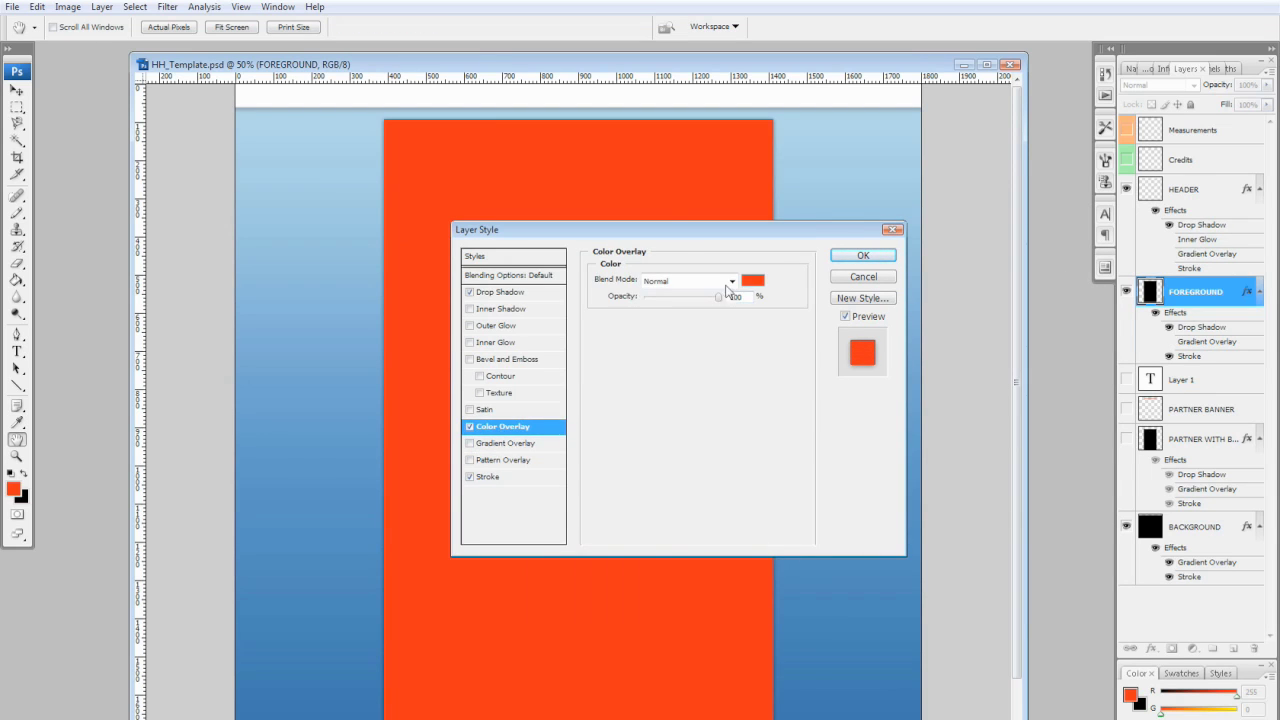
pyautogui.click(748, 281)
pyautogui.click(666, 421)
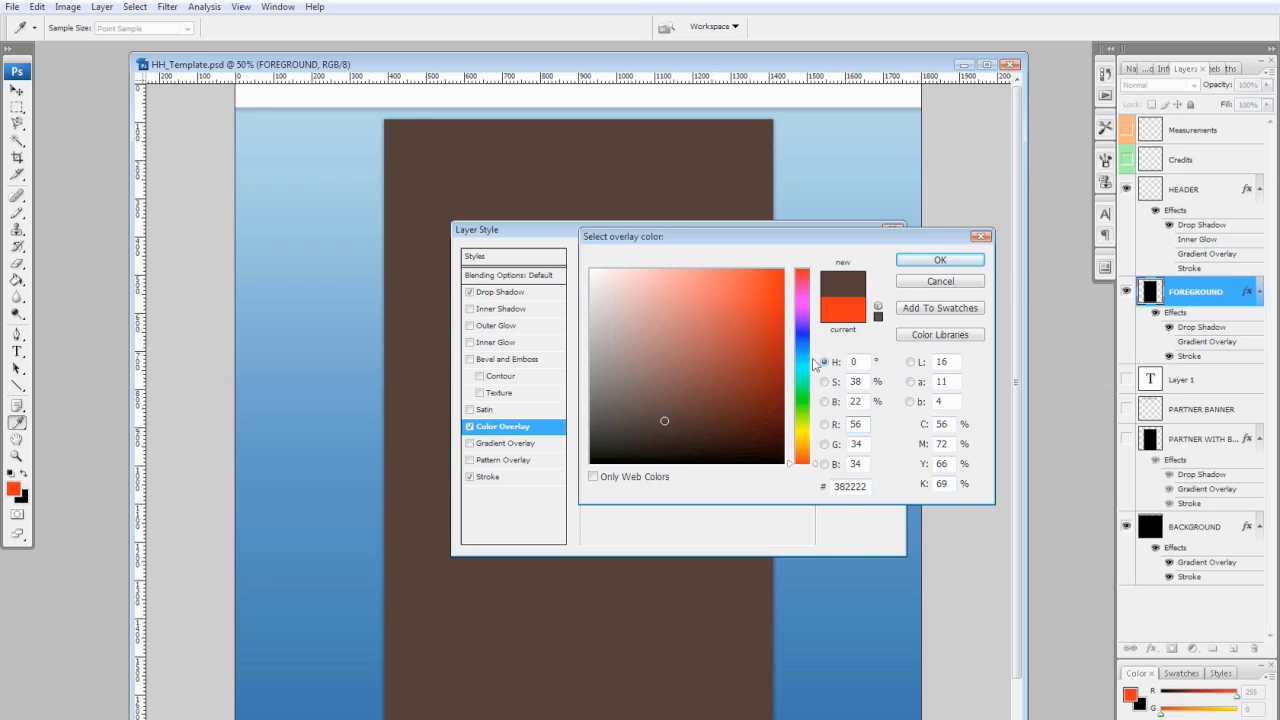
pyautogui.click(800, 334)
pyautogui.click(699, 349)
pyautogui.click(707, 306)
pyautogui.click(752, 394)
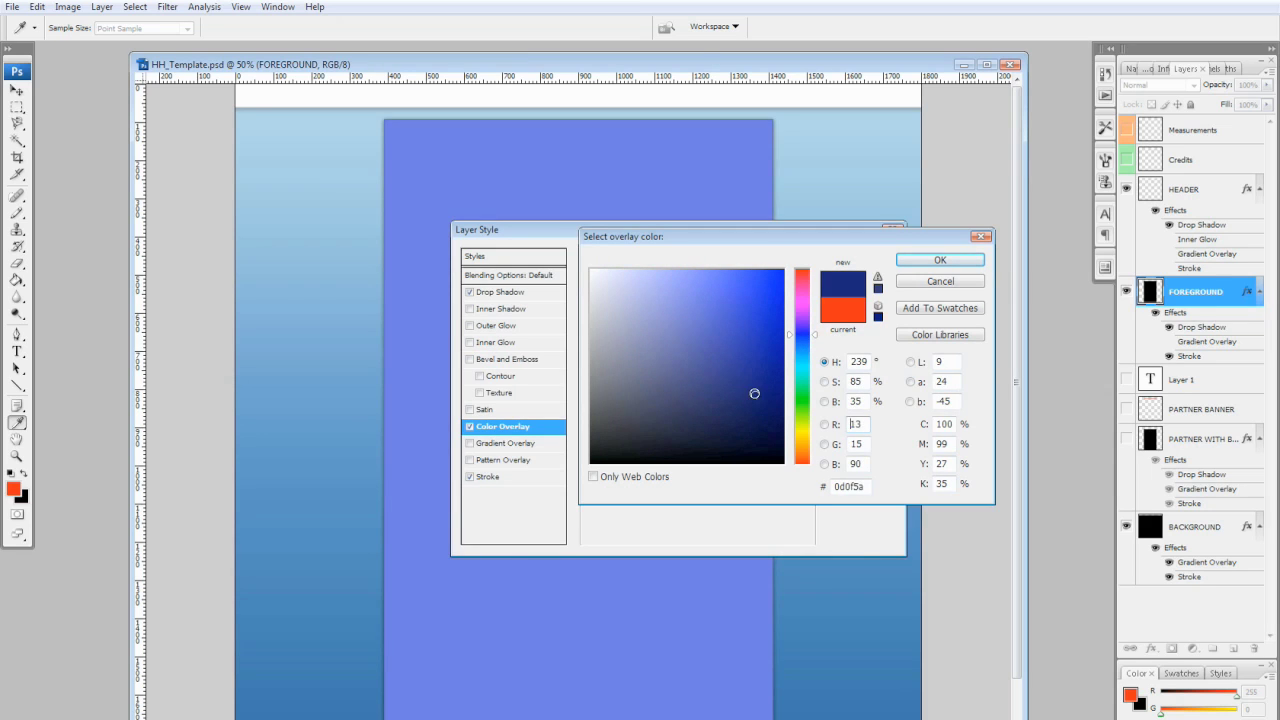
pyautogui.click(632, 289)
# Step: Try dark grey and pale green overlay colours, then close the Layer Style window
pyautogui.click(606, 374)
pyautogui.click(611, 402)
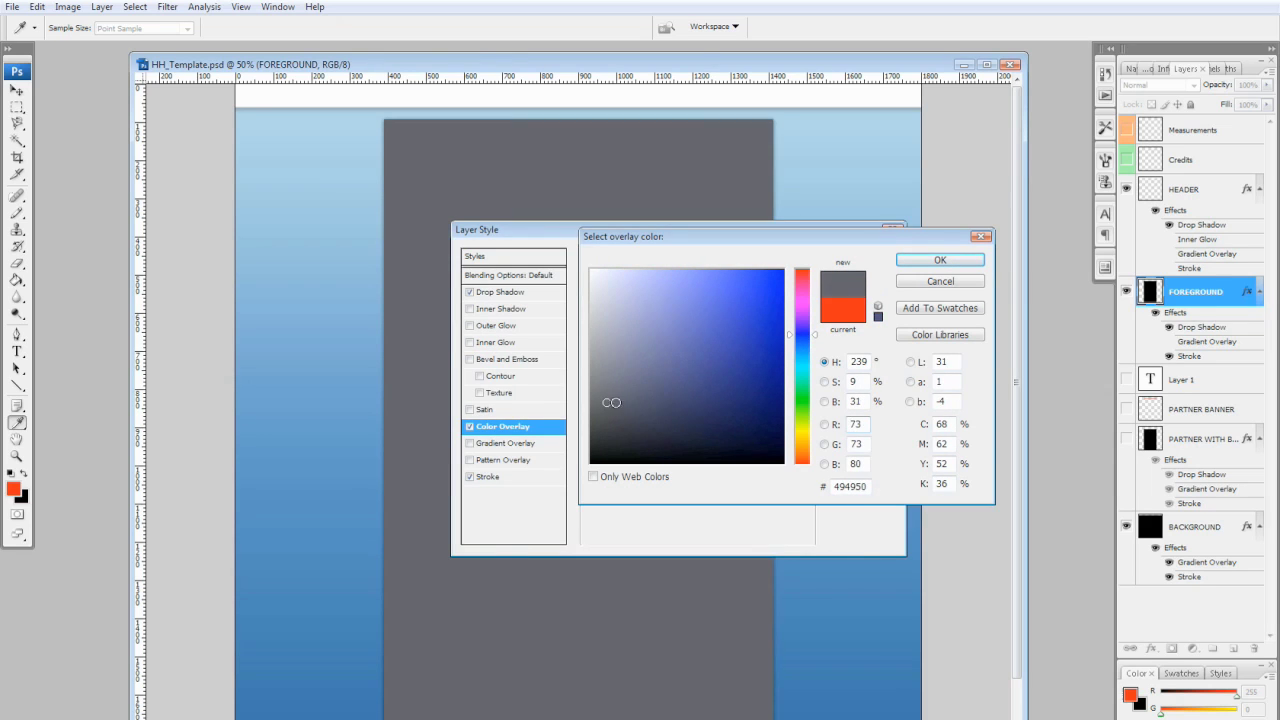
pyautogui.click(806, 410)
pyautogui.click(729, 334)
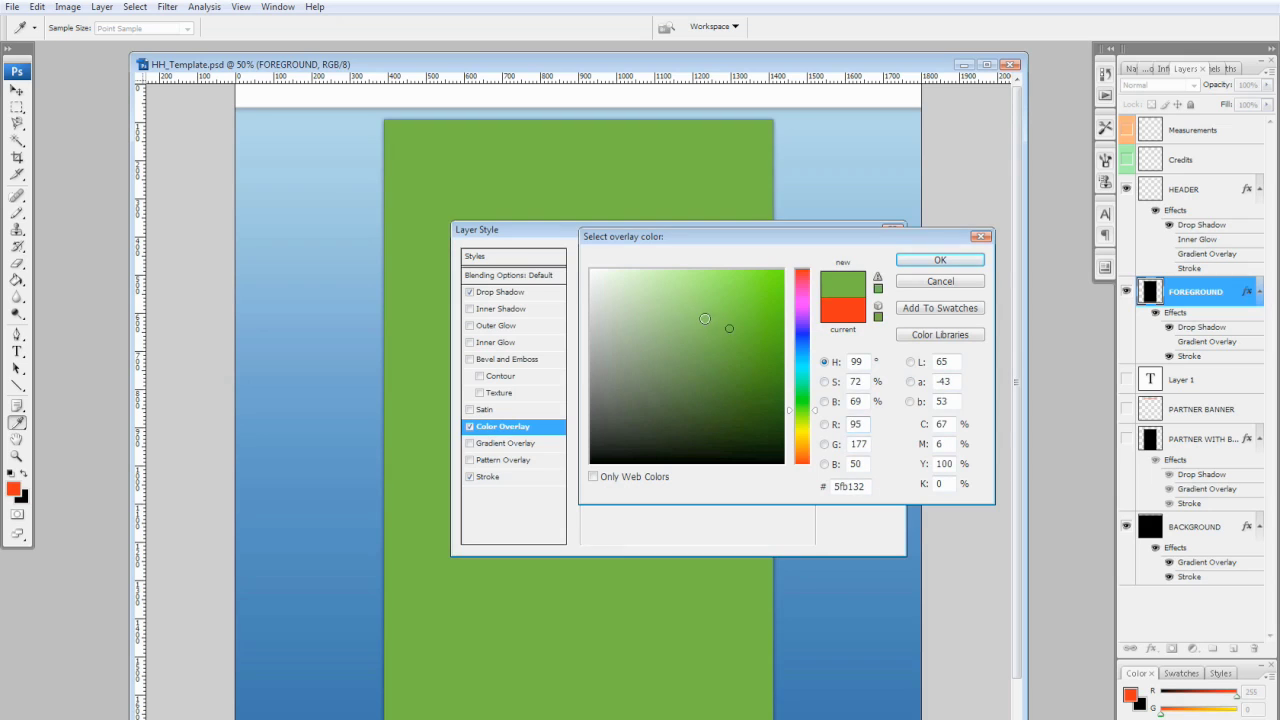
pyautogui.click(672, 290)
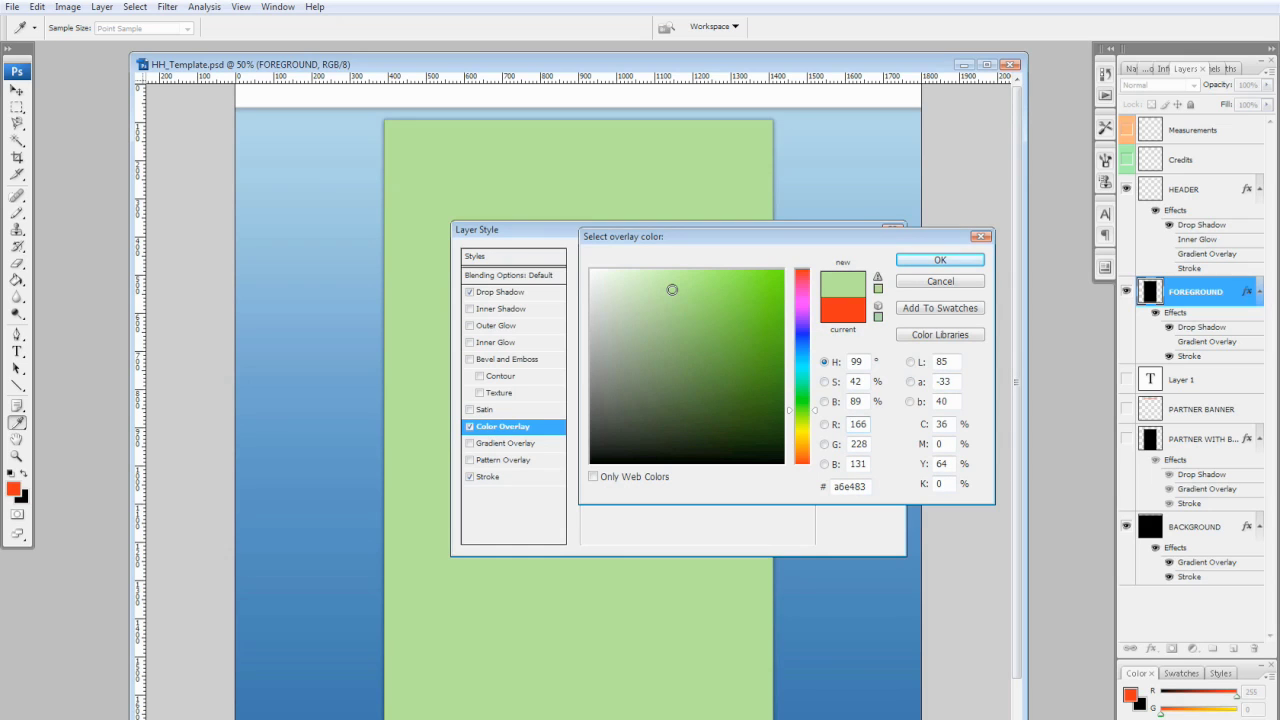
pyautogui.click(938, 262)
pyautogui.click(866, 277)
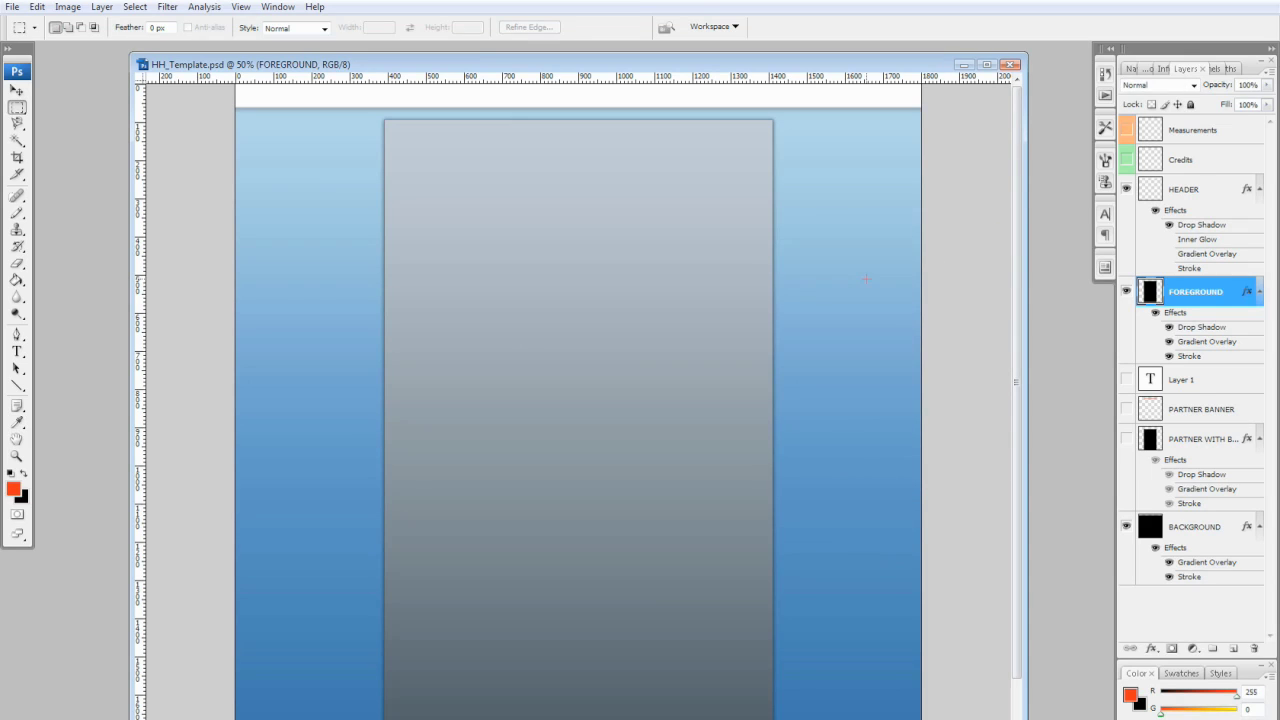
# Step: Add a new Layer 2 and move it just below FOREGROUND
pyautogui.click(1195, 527)
pyautogui.click(1233, 649)
pyautogui.moveTo(1190, 530); pyautogui.dragTo(1186, 381)
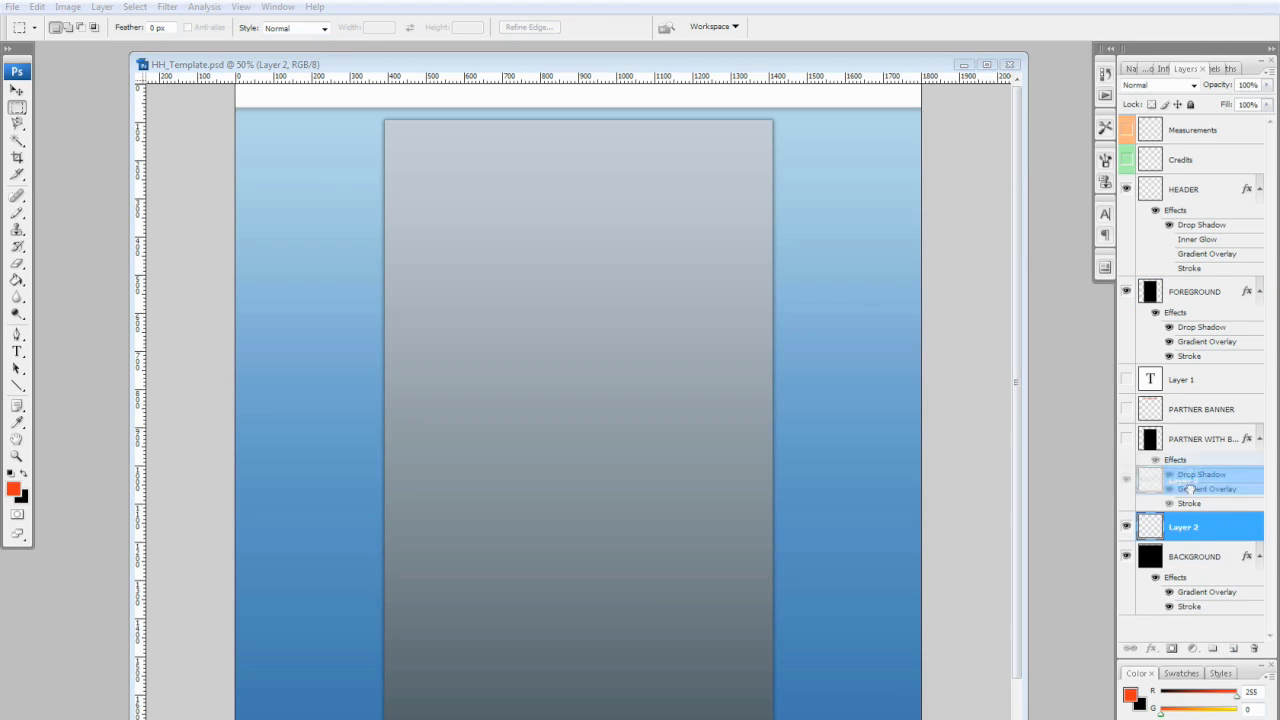
# Step: Brush red strokes on both sides of the panel on Layer 2, then hide it
pyautogui.press('b')
pyautogui.moveTo(339, 226); pyautogui.dragTo(383, 282)
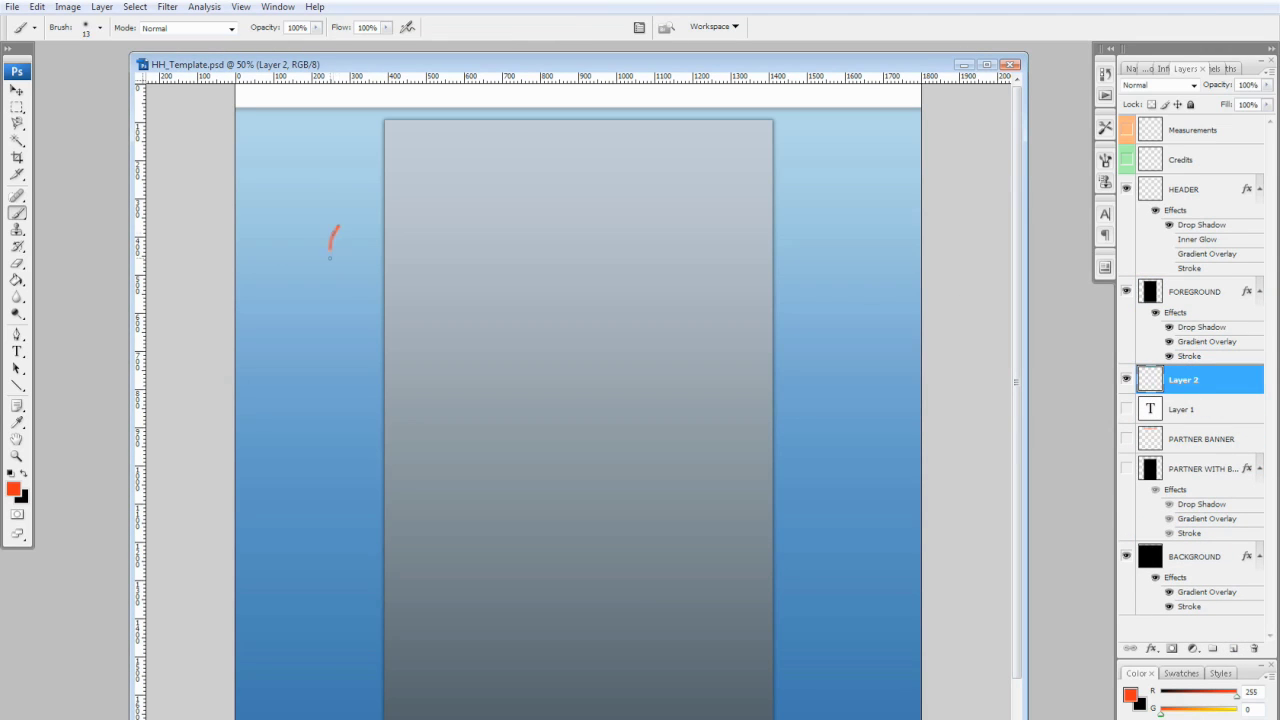
pyautogui.moveTo(763, 296); pyautogui.dragTo(812, 392)
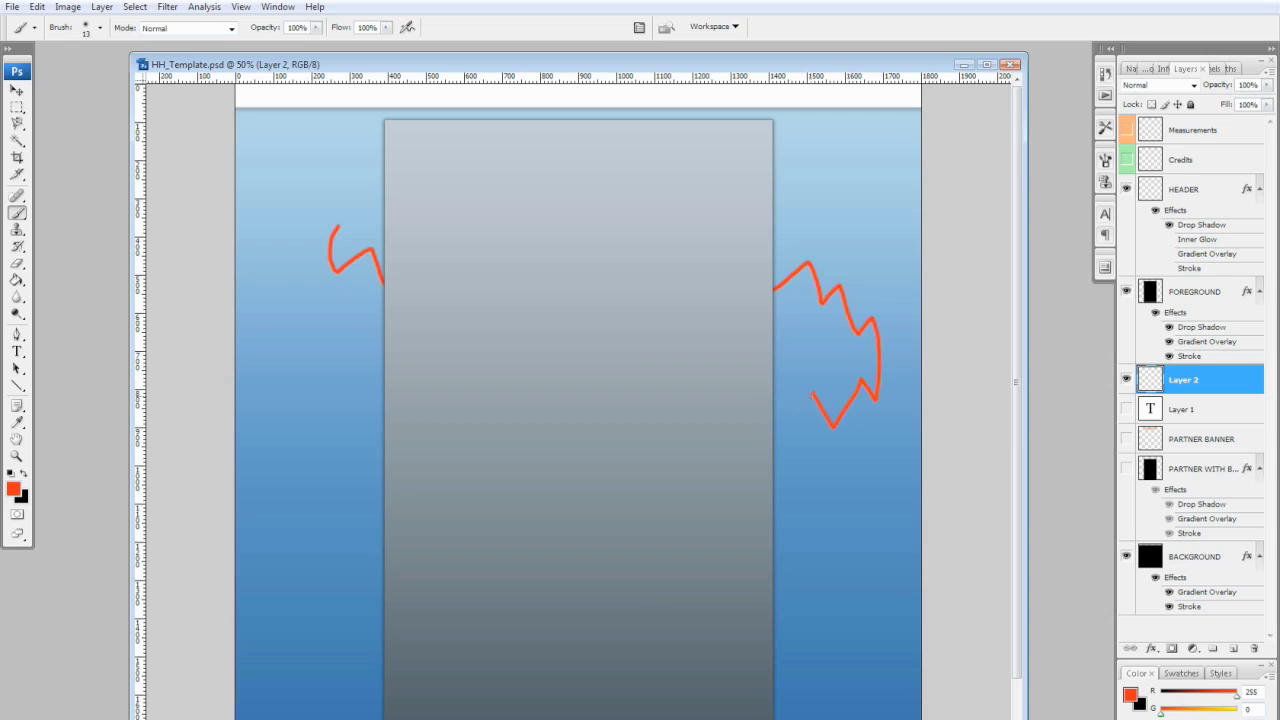
pyautogui.moveTo(456, 418)
pyautogui.mouseDown()
pyautogui.moveTo(886, 441)
pyautogui.moveTo(292, 420)
pyautogui.mouseUp()
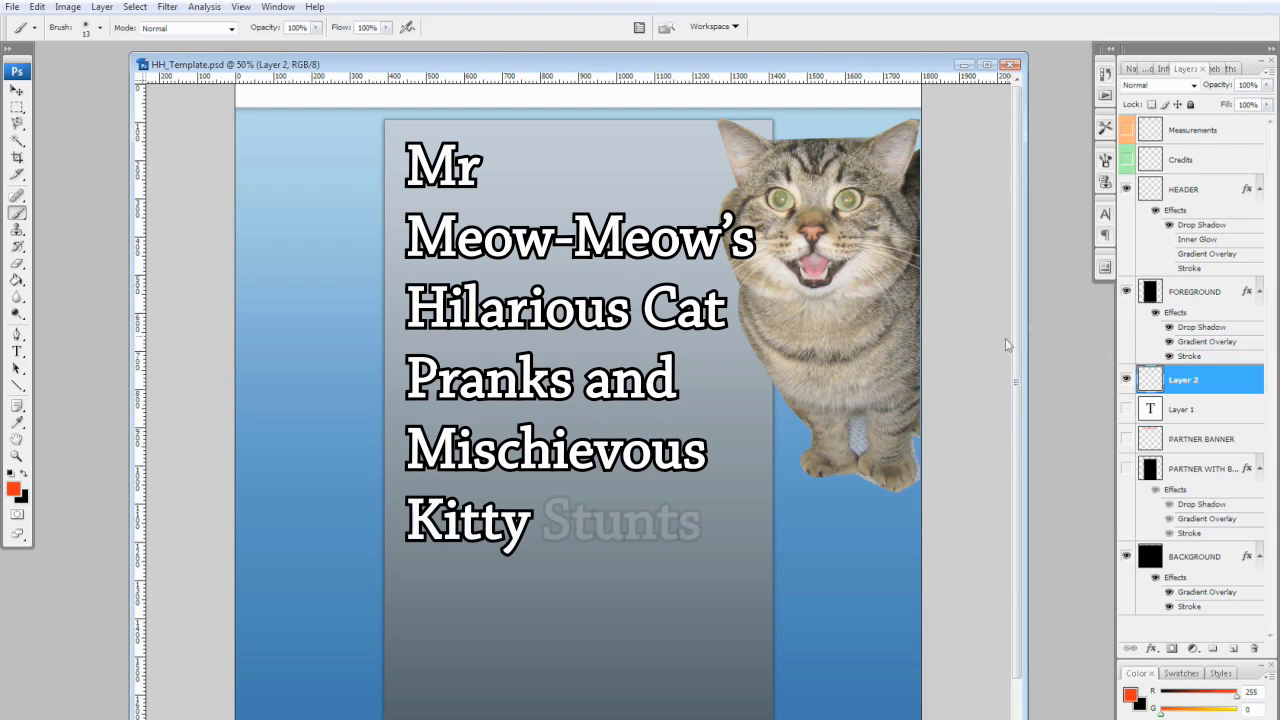
pyautogui.click(1126, 379)
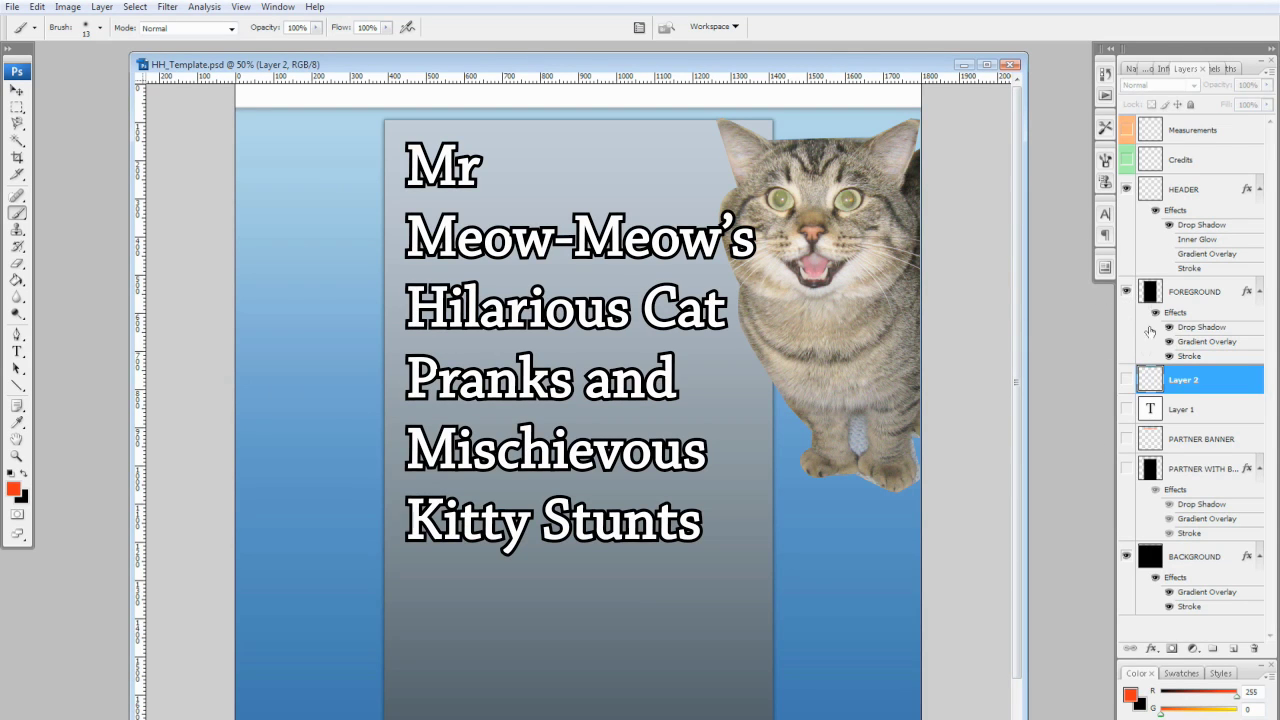
# Step: Hide FOREGROUND, show the PARTNER WITH B... layer, and toggle PARTNER BANNER back off
pyautogui.click(1126, 291)
pyautogui.click(1126, 439)
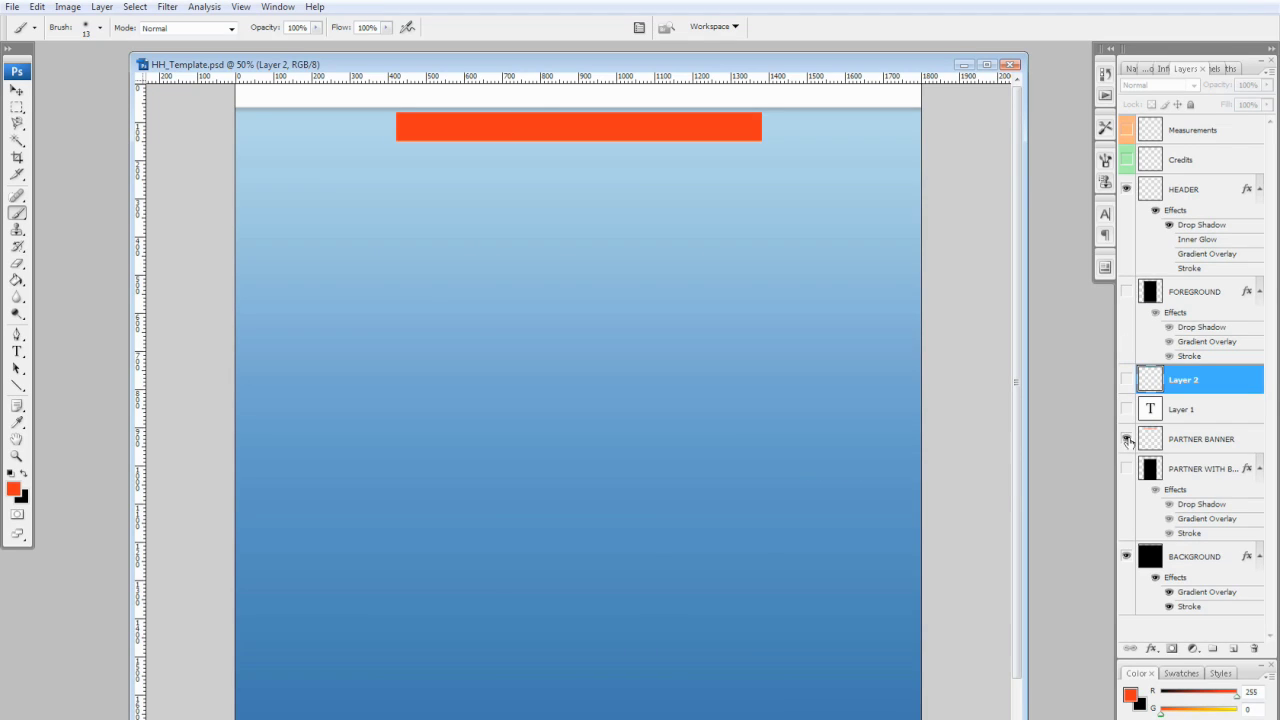
pyautogui.click(1126, 469)
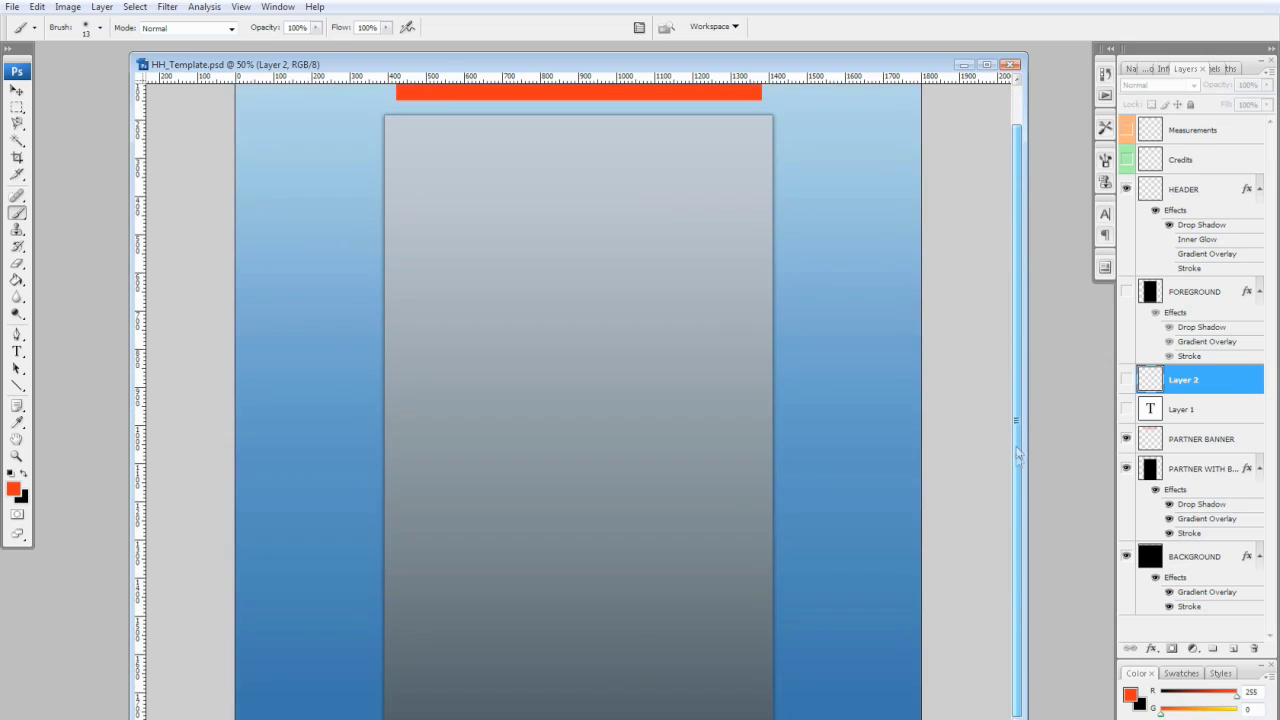
pyautogui.click(1127, 441)
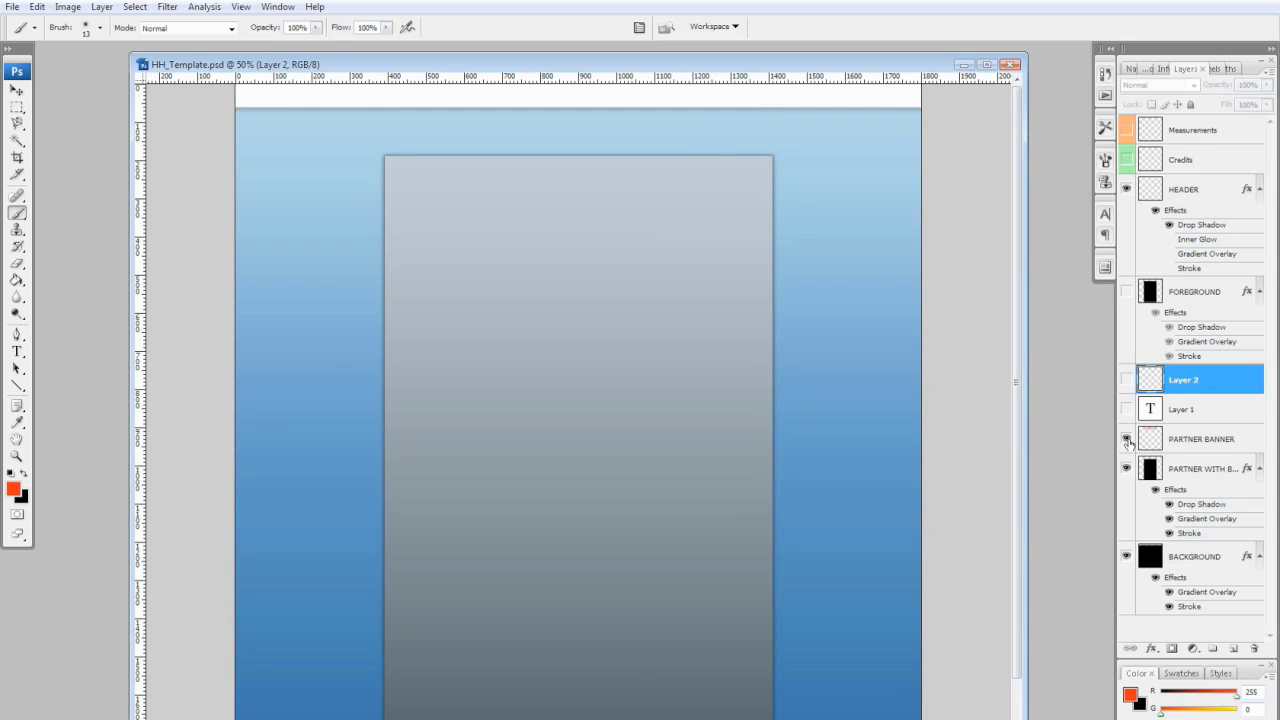
pyautogui.click(1127, 441)
pyautogui.click(12, 7)
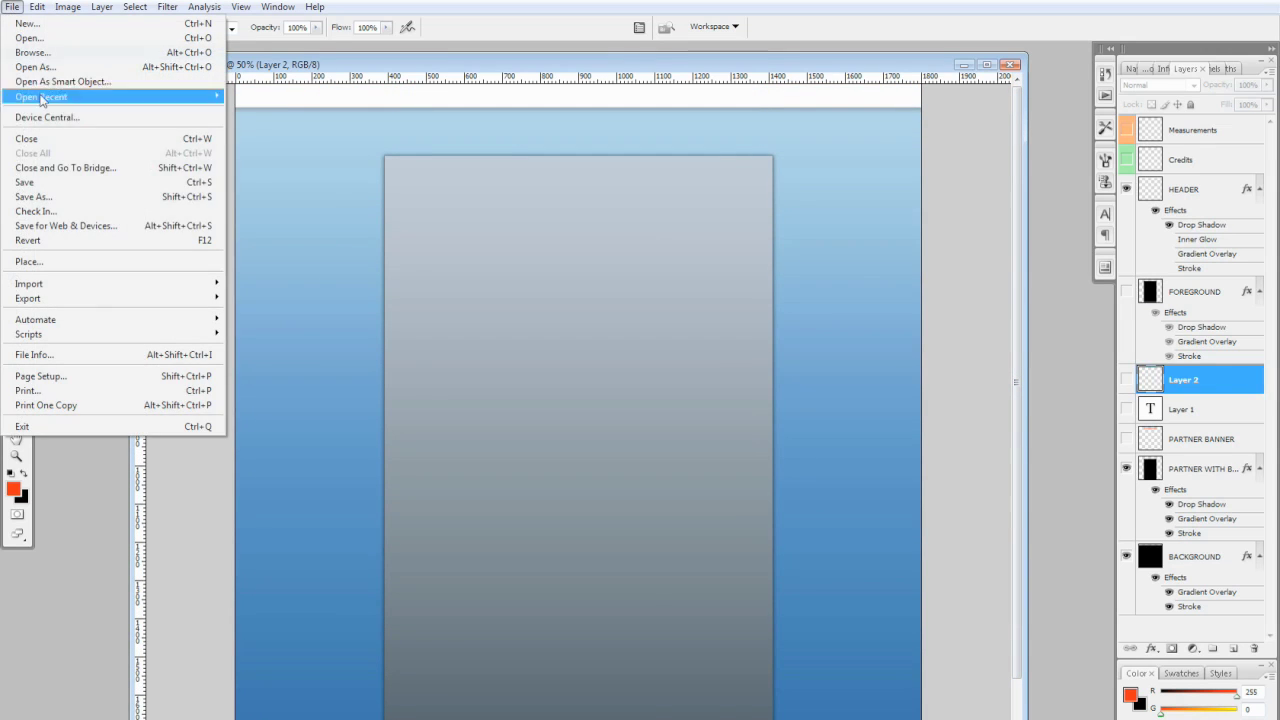
# Step: Open Save for Web & Devices with the JPEG High preset at Very High quality (80)
pyautogui.click(70, 235)
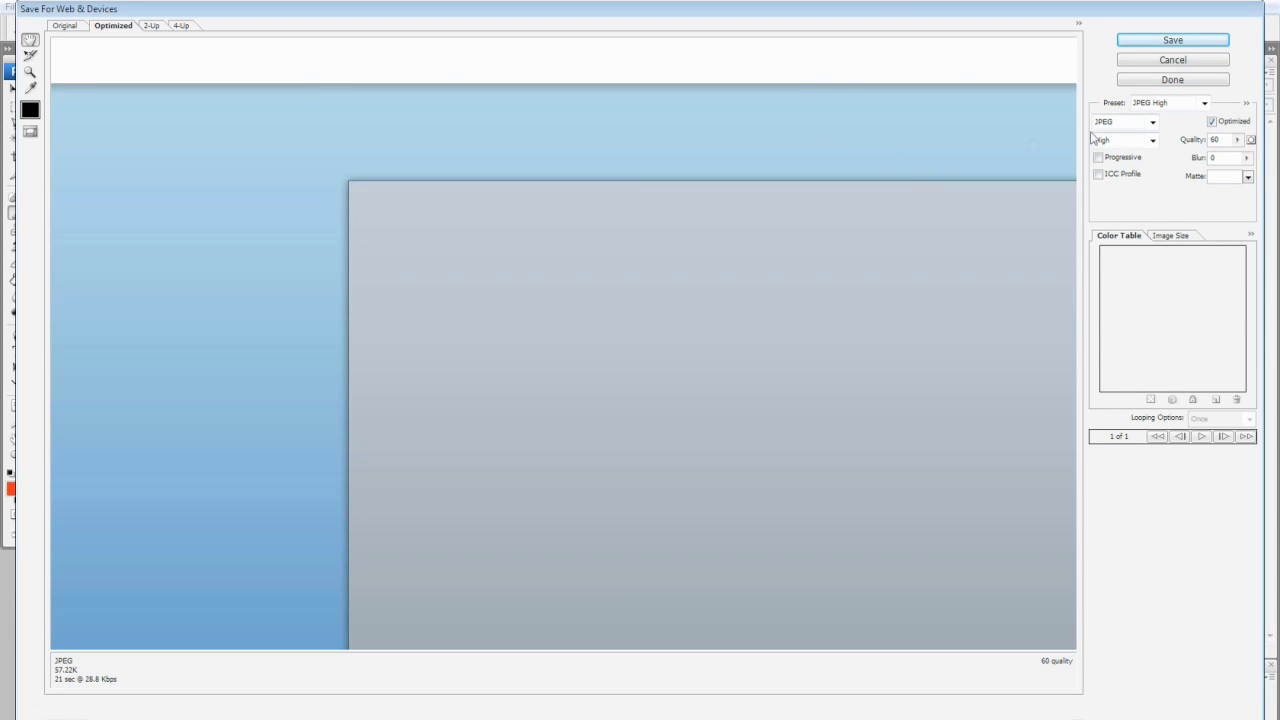
pyautogui.click(1163, 104)
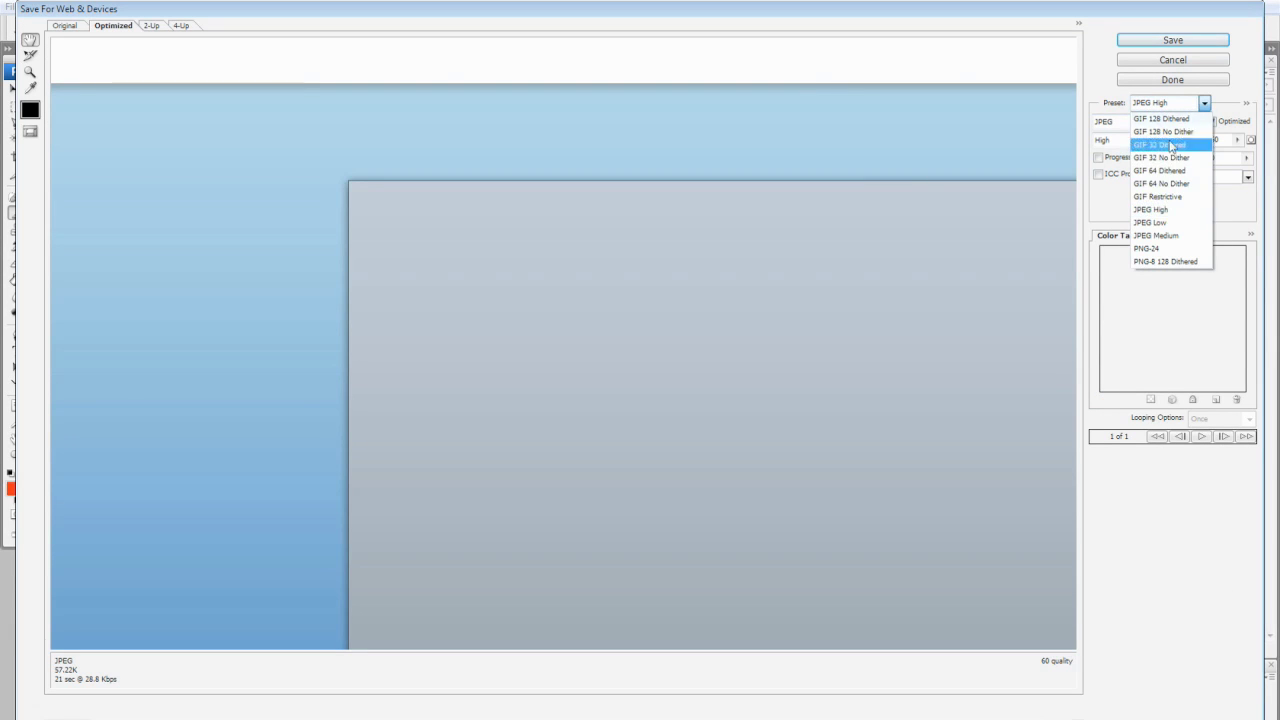
pyautogui.click(1172, 208)
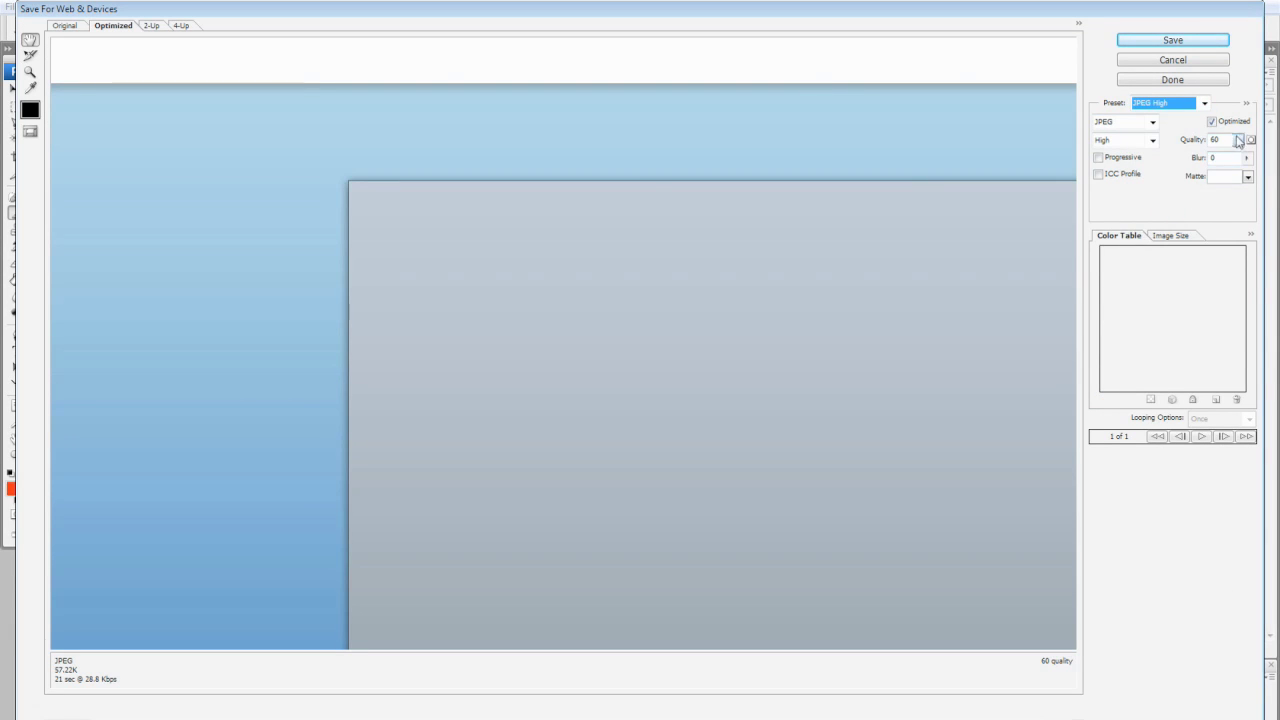
pyautogui.click(1152, 140)
pyautogui.click(1134, 200)
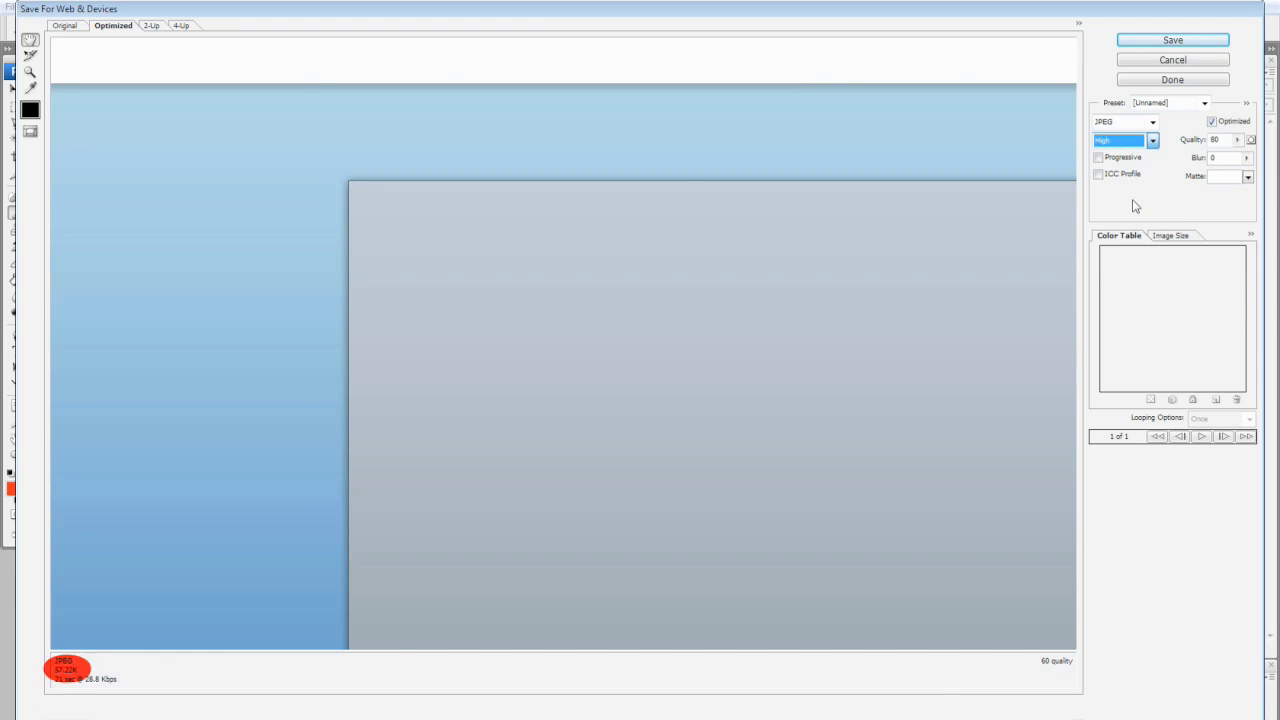